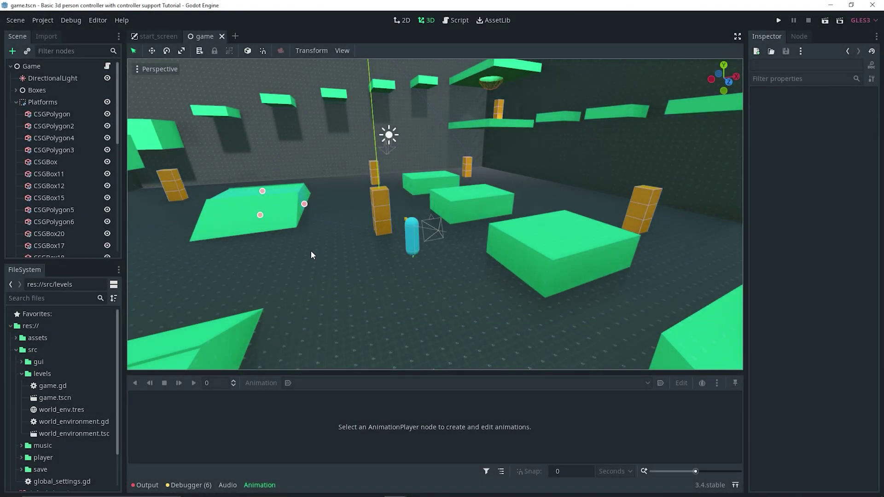
# - Orbit and zoom around the level toward the blue capsule player, then start a new empty scene tab
pyautogui.moveTo(311, 251); pyautogui.dragTo(389, 251, button='middle')
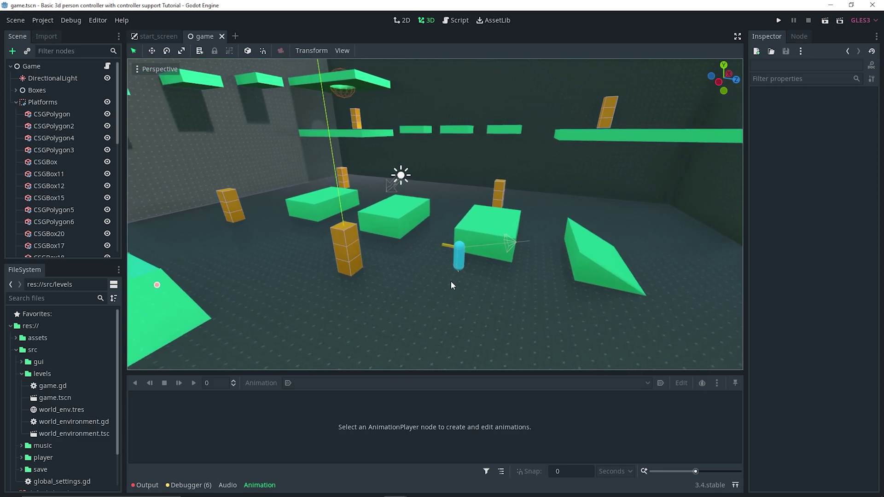
pyautogui.scroll(3, 452, 281)
pyautogui.moveTo(456, 283); pyautogui.dragTo(452, 252, button='middle')
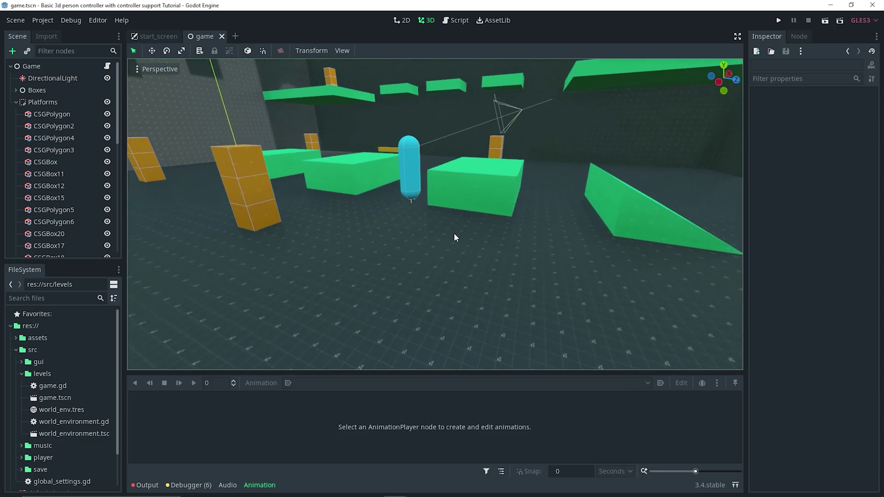
pyautogui.scroll(-2, 419, 236)
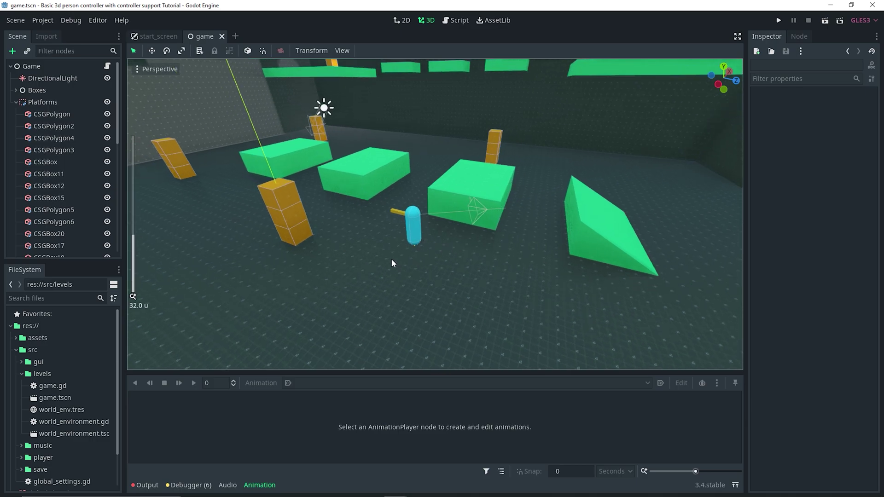
pyautogui.click(236, 37)
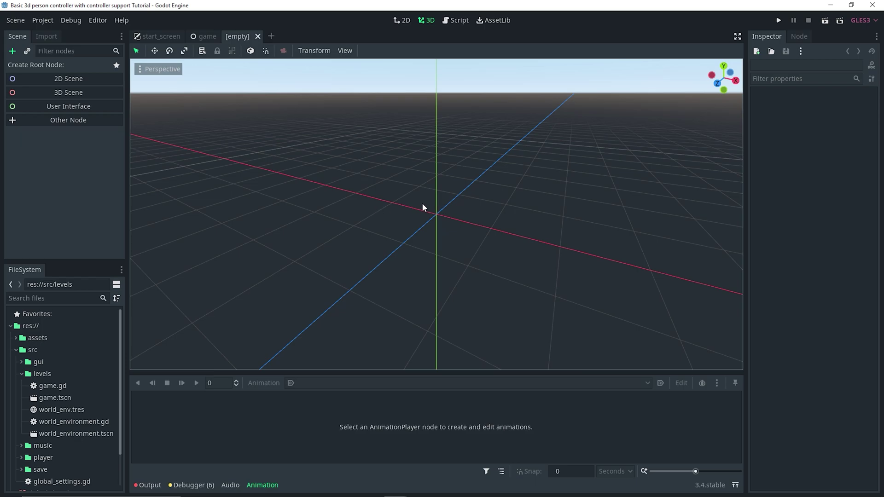
# - Create a 3D Scene root renamed MovingPlatform and search node types for 'kin'
pyautogui.click(79, 92)
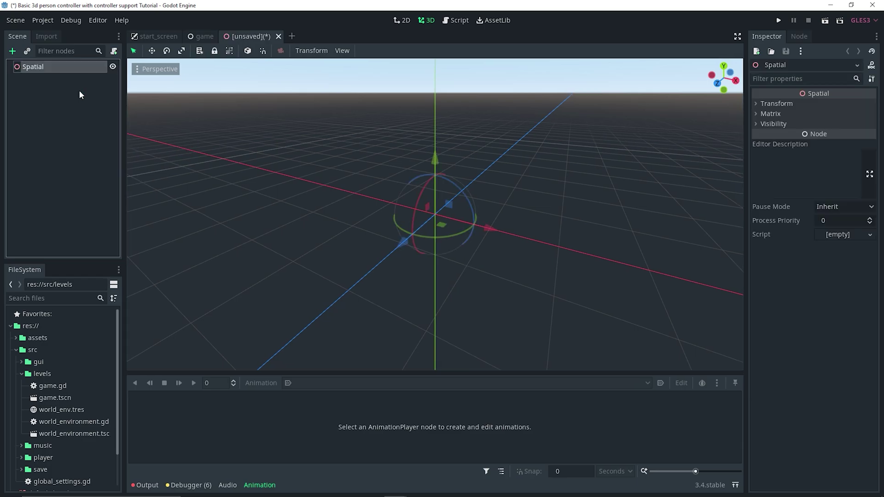
pyautogui.doubleClick(61, 67)
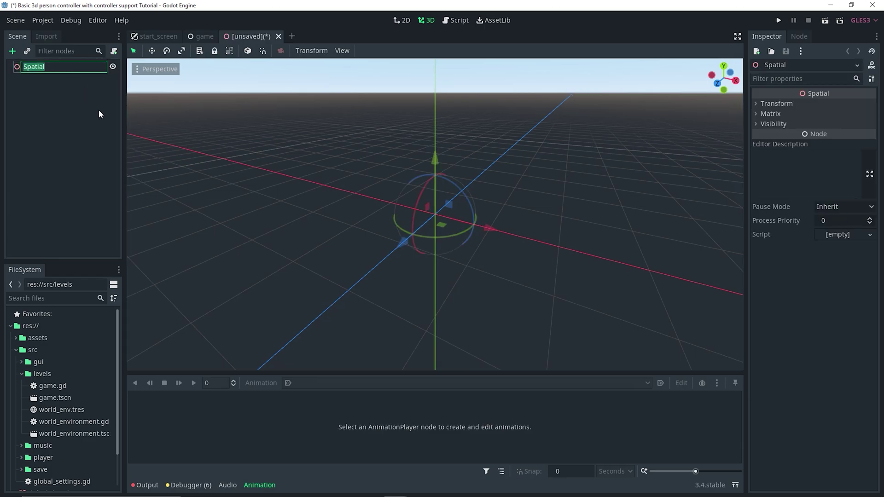
pyautogui.write('MovingPlatform')
pyautogui.press('Return')
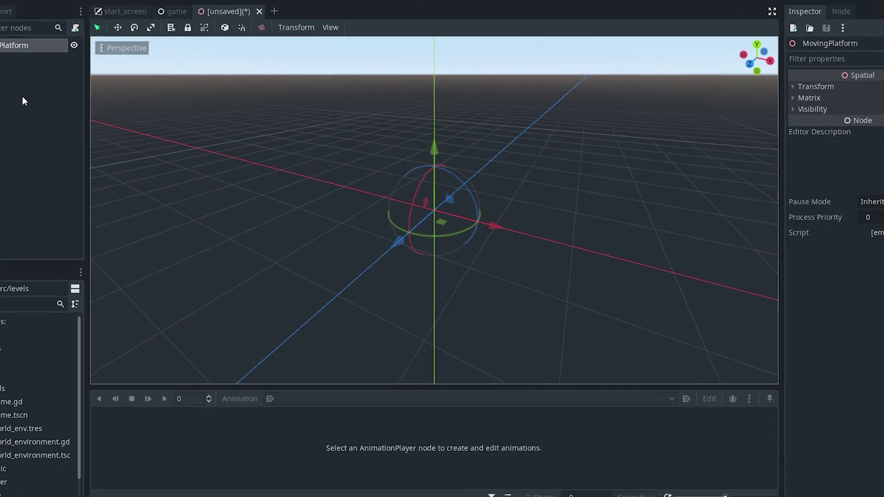
pyautogui.hotkey('ctrl', 'a')
pyautogui.write('kin')
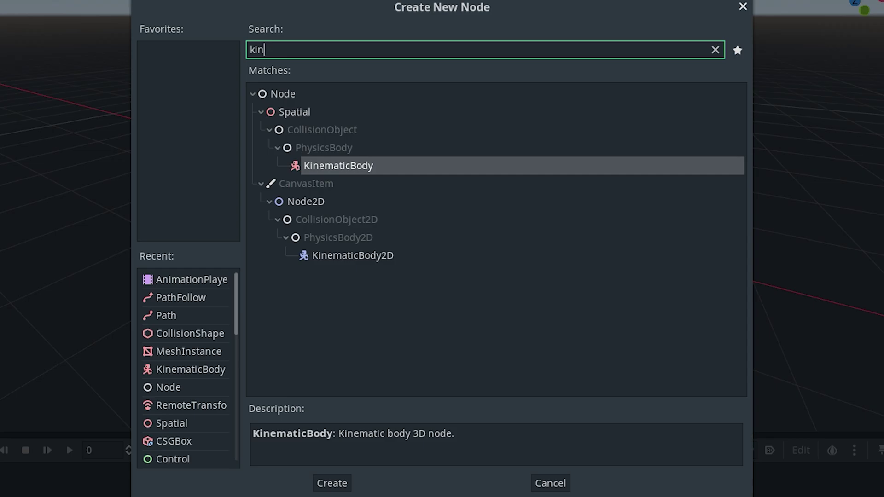
# - Add a KinematicBody with MeshInstance and CollisionShape children, and select the MeshInstance
pyautogui.press('Return')
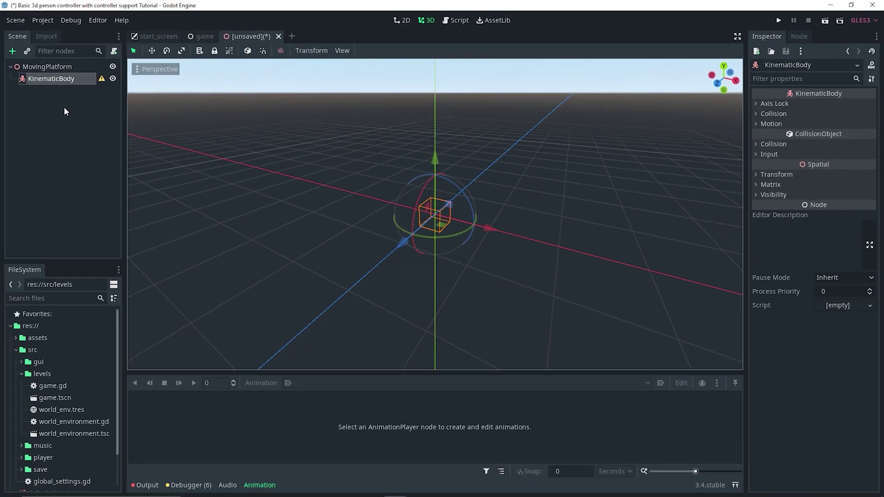
pyautogui.hotkey('ctrl', 'a')
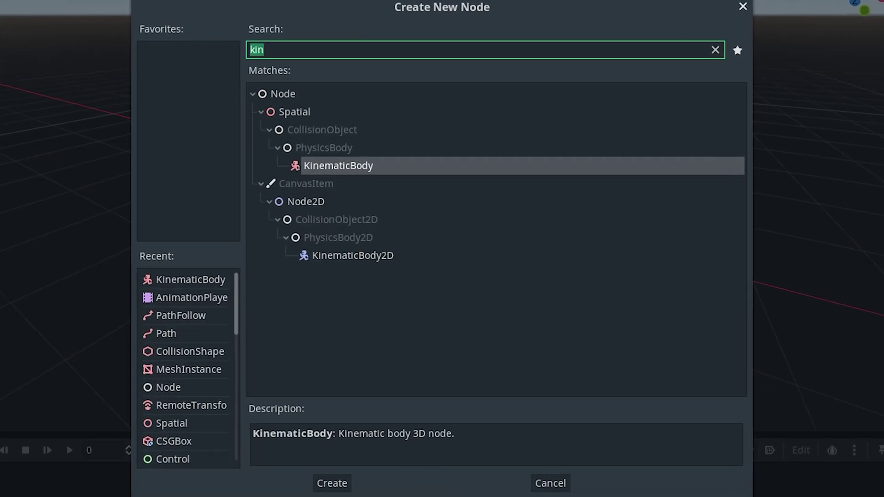
pyautogui.write('mesh')
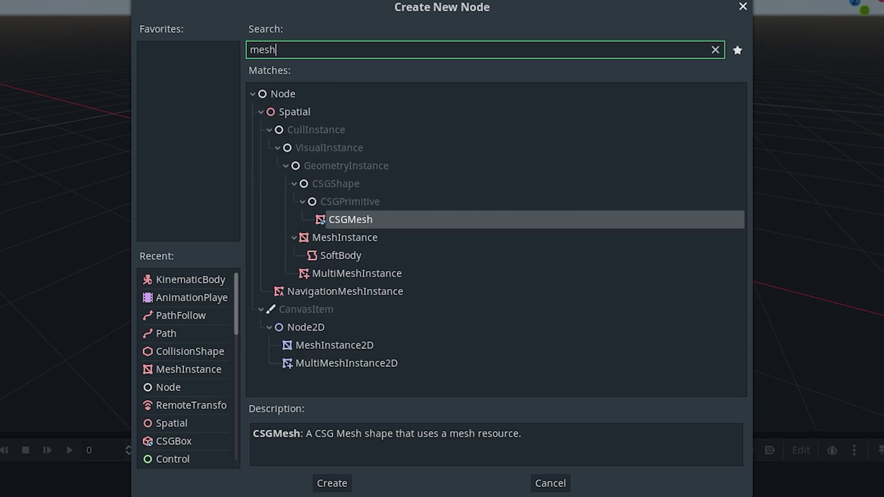
pyautogui.doubleClick(391, 239)
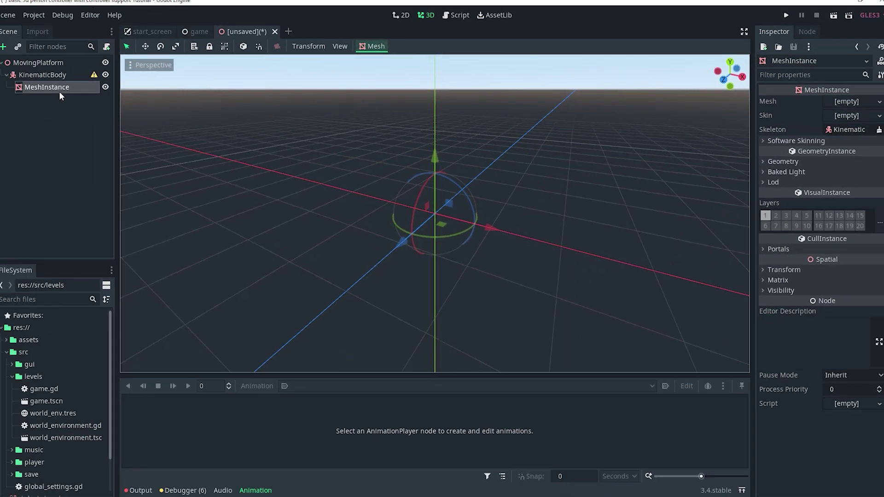
pyautogui.hotkey('ctrl', 'a')
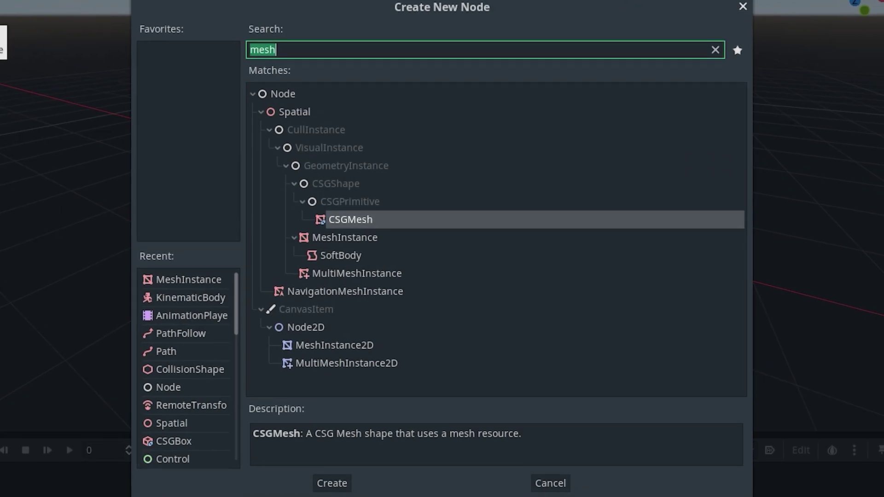
pyautogui.write('coll')
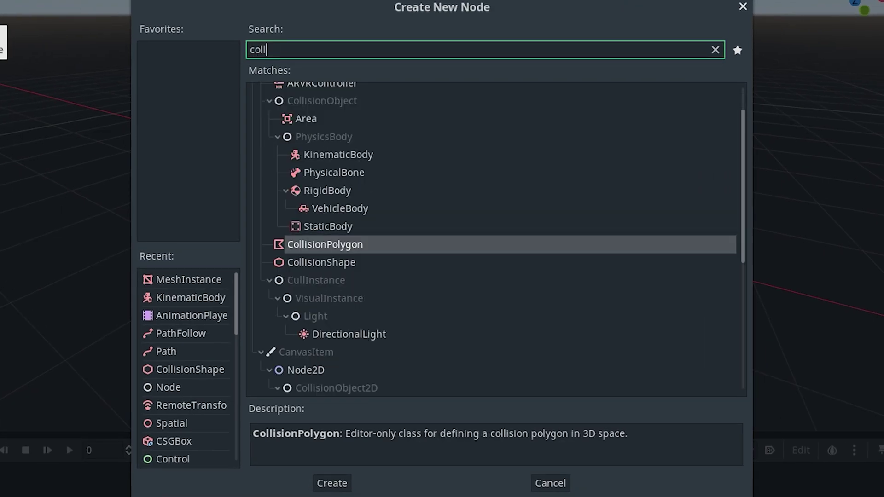
pyautogui.press('Down')
pyautogui.press('Return')
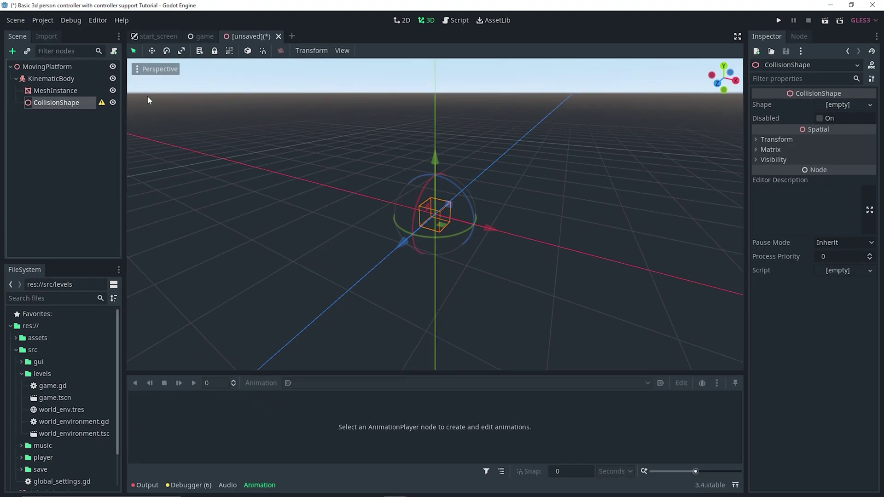
pyautogui.click(84, 88)
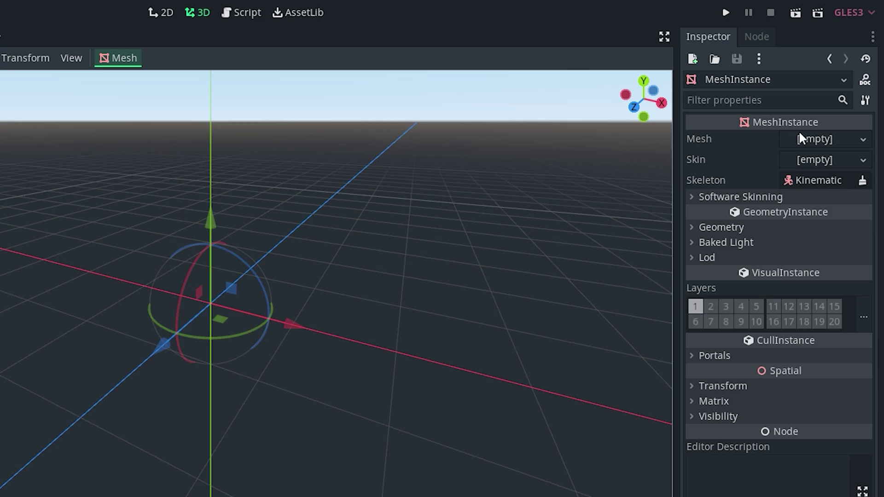
# - Assign a New CubeMesh to the MeshInstance with Size x 4, y 0.5, z 4
pyautogui.click(819, 138)
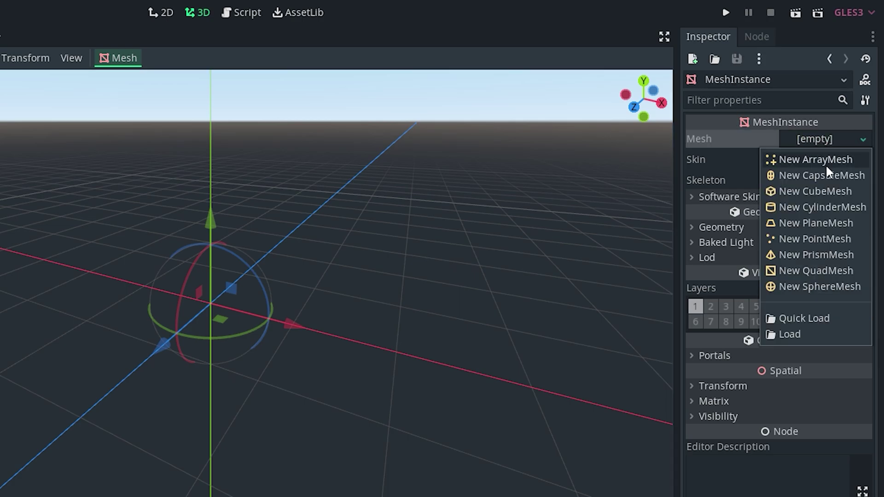
pyautogui.click(822, 191)
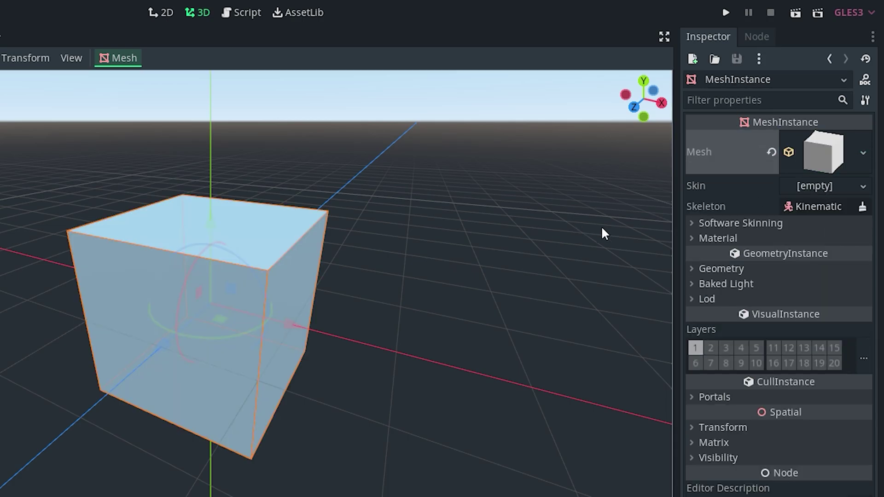
pyautogui.click(841, 155)
pyautogui.click(717, 306)
pyautogui.write('4')
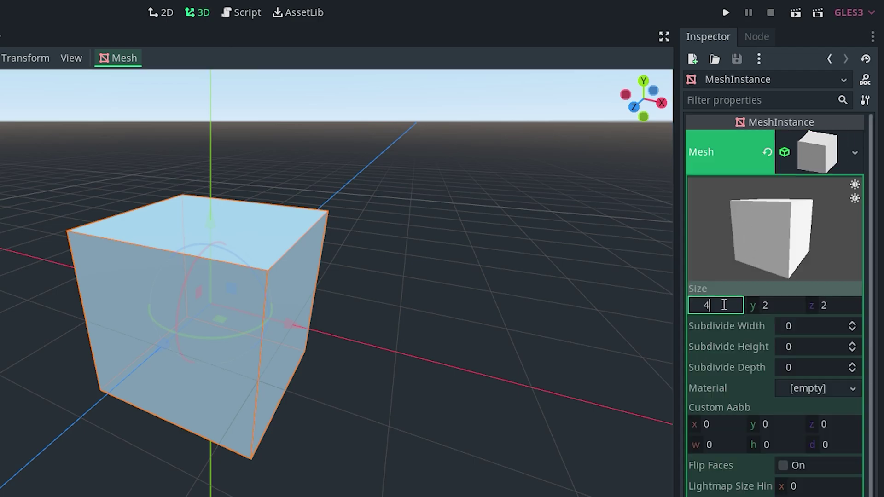
pyautogui.press('Tab')
pyautogui.write('0.5')
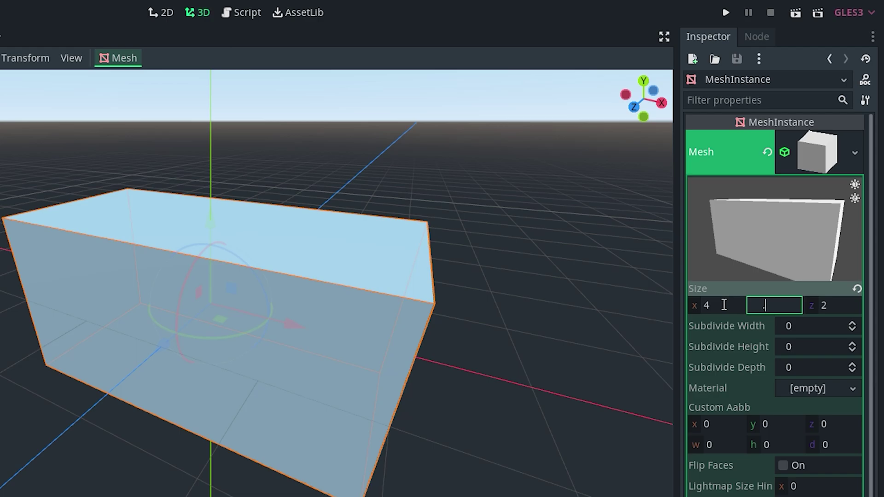
pyautogui.press('Tab')
pyautogui.write('4')
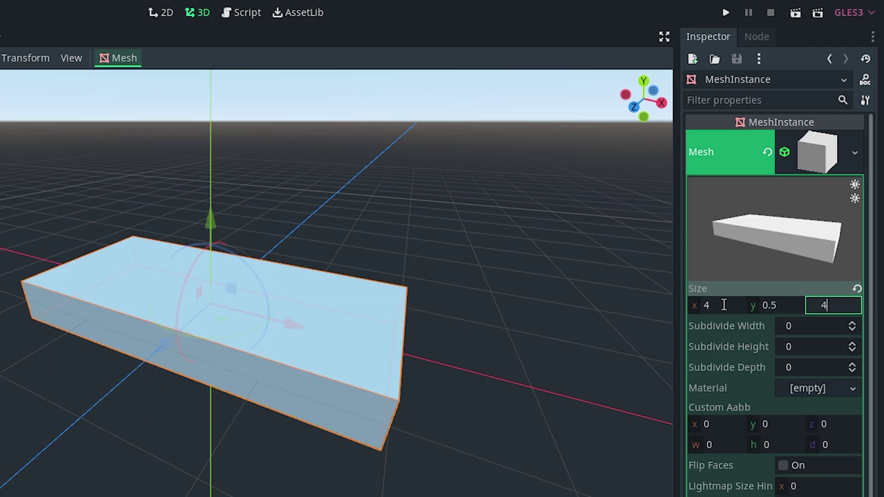
pyautogui.press('Tab')
pyautogui.scroll(-5, 389, 369)
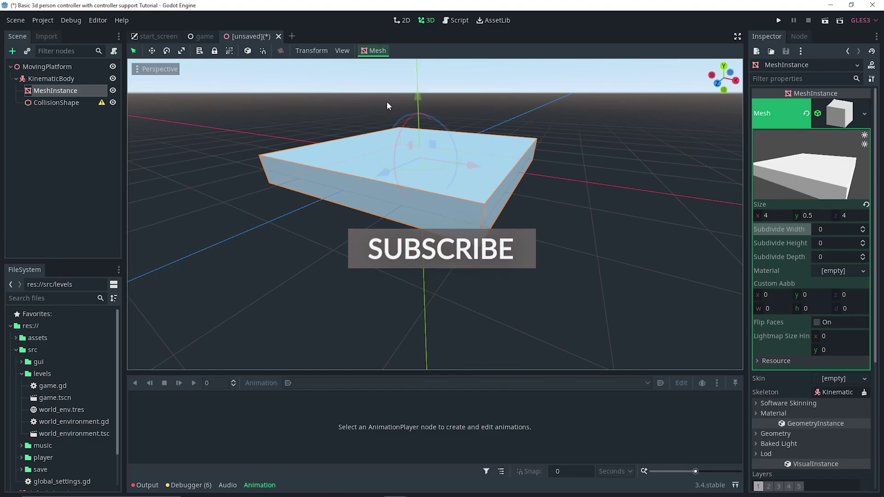
pyautogui.click(379, 51)
# - Give the CollisionShape a New BoxShape
pyautogui.click(209, 125)
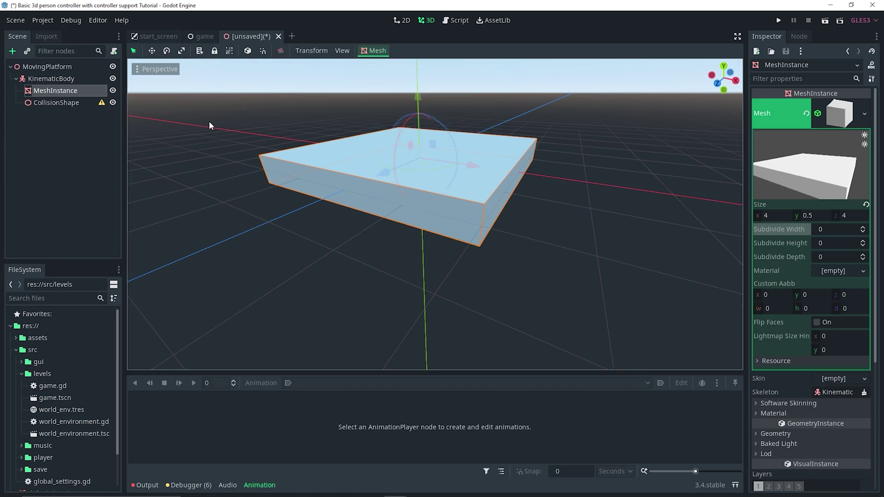
pyautogui.click(60, 103)
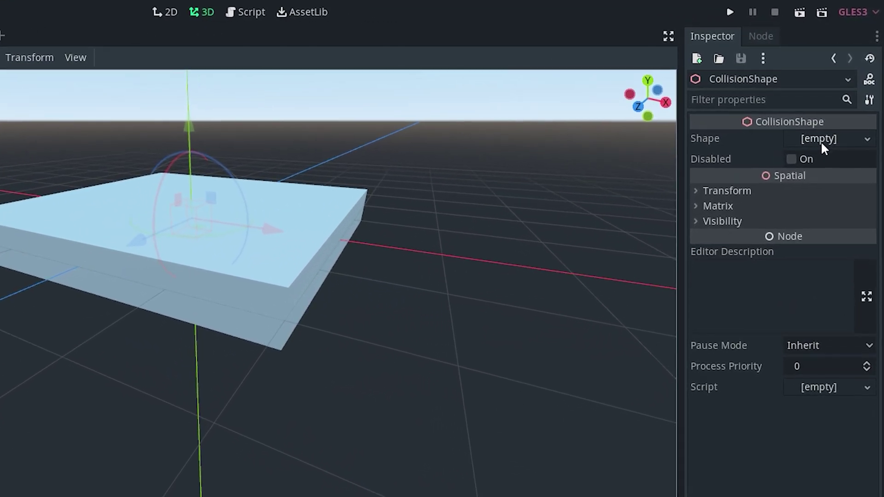
pyautogui.click(821, 141)
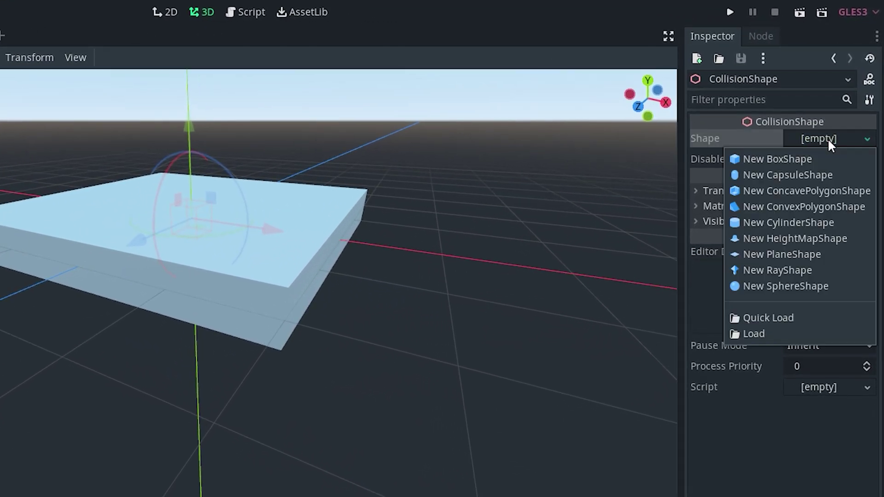
pyautogui.click(792, 159)
pyautogui.click(815, 137)
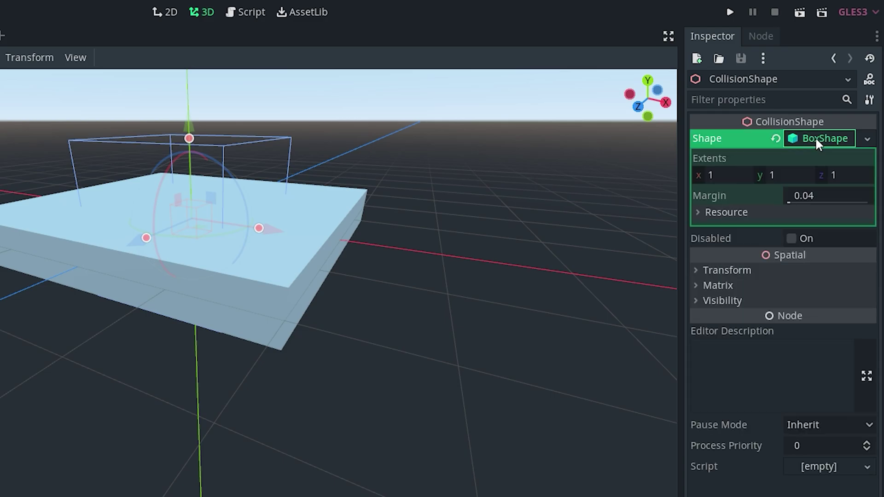
# - Set the BoxShape extents to 2, 0.25, 2
pyautogui.click(724, 184)
pyautogui.write('2')
pyautogui.press('Tab')
pyautogui.moveTo(345, 208); pyautogui.dragTo(387, 240, button='middle')
pyautogui.write('0.5')
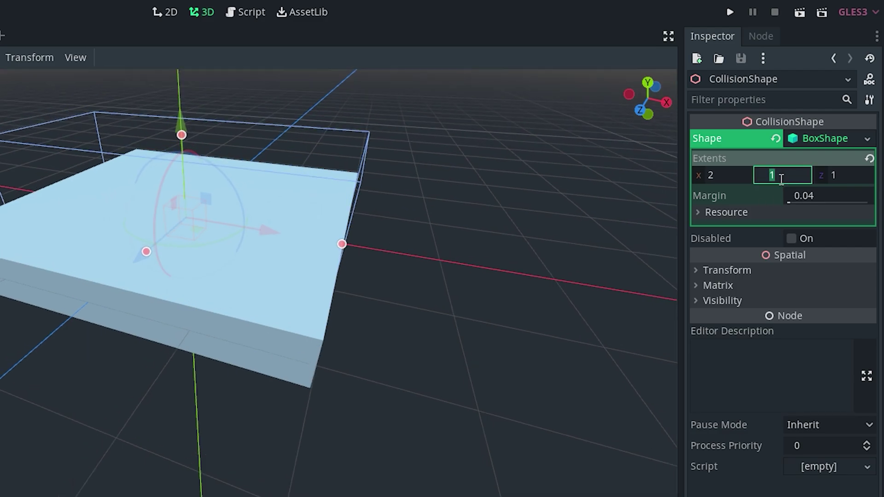
pyautogui.press('Tab')
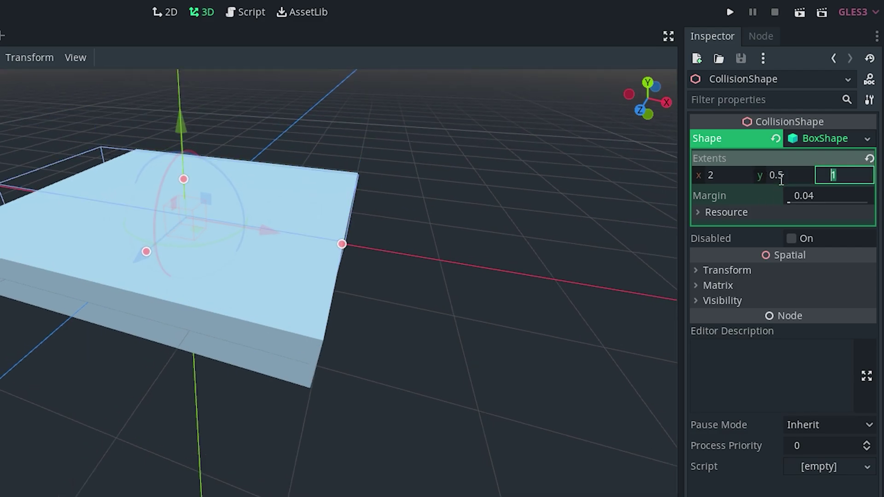
pyautogui.write('2')
pyautogui.press('Tab')
pyautogui.moveTo(350, 368); pyautogui.dragTo(600, 295, button='middle')
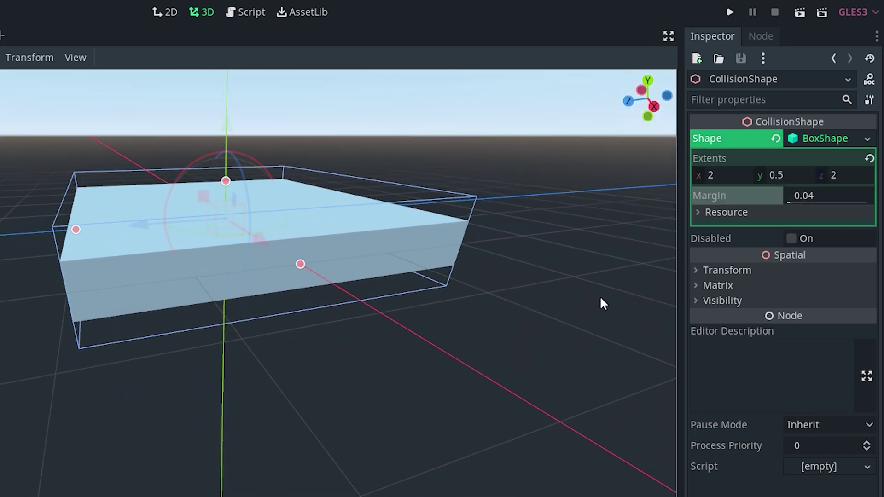
pyautogui.click(795, 174)
pyautogui.write('.')
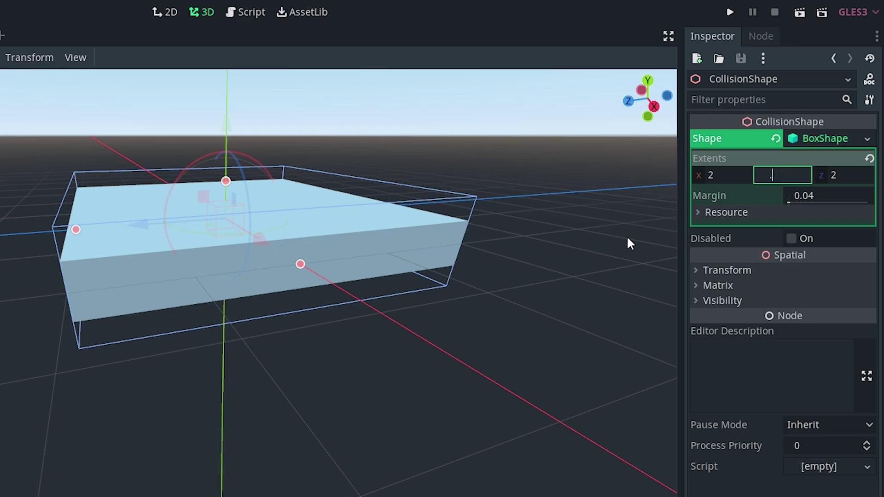
pyautogui.write('25')
pyautogui.press('Return')
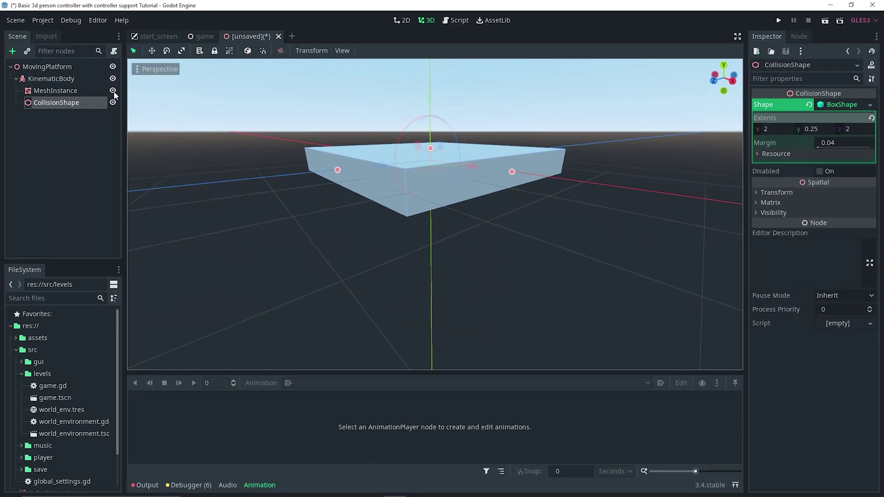
# - Toggle the MeshInstance visibility off and on to check the box fits the slab
pyautogui.click(113, 91)
pyautogui.click(113, 91)
pyautogui.moveTo(499, 197); pyautogui.dragTo(490, 207, button='middle')
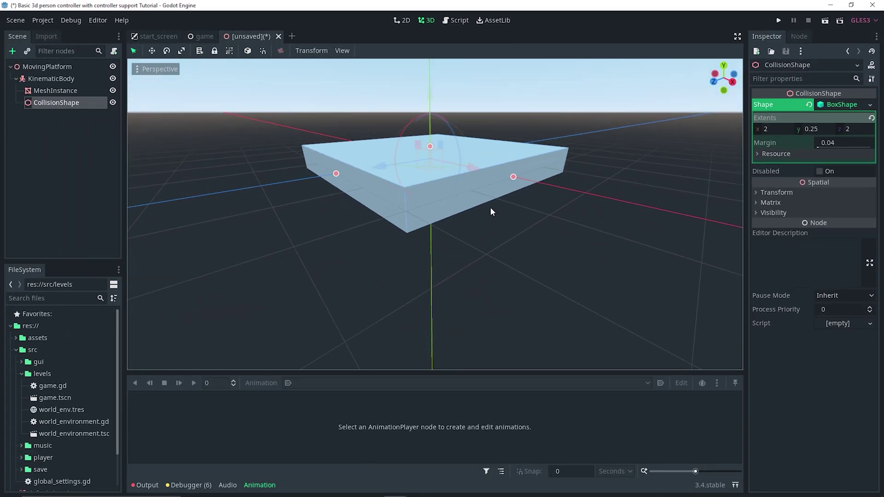
pyautogui.click(37, 68)
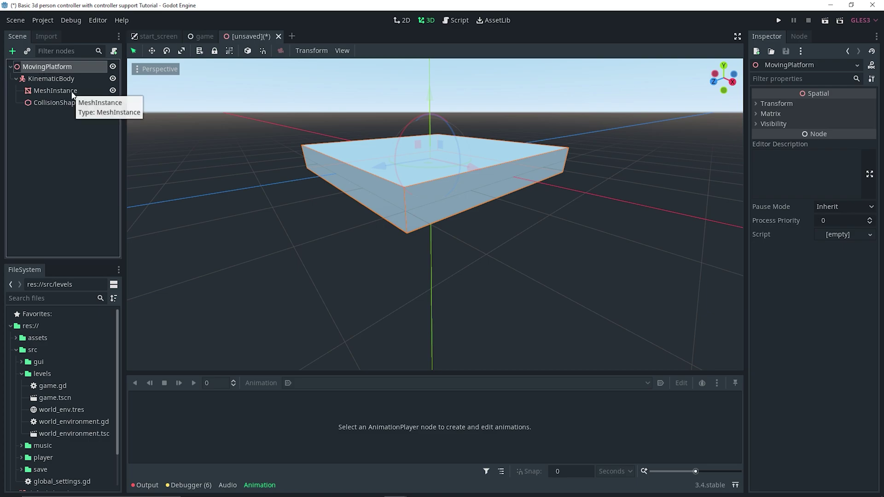
# - Add a Path under MovingPlatform and a PathFollow under the Path
pyautogui.hotkey('ctrl', 'a')
pyautogui.write('pta')
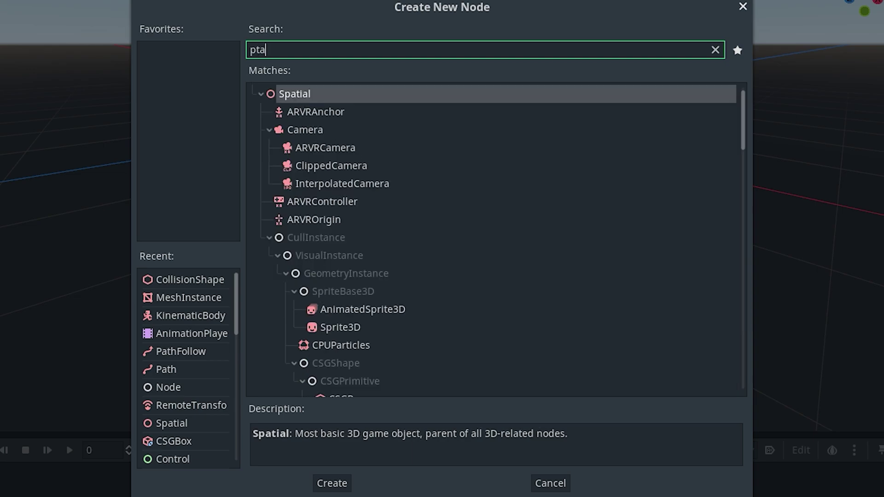
pyautogui.press('BackSpace')
pyautogui.press('BackSpace')
pyautogui.write('ath')
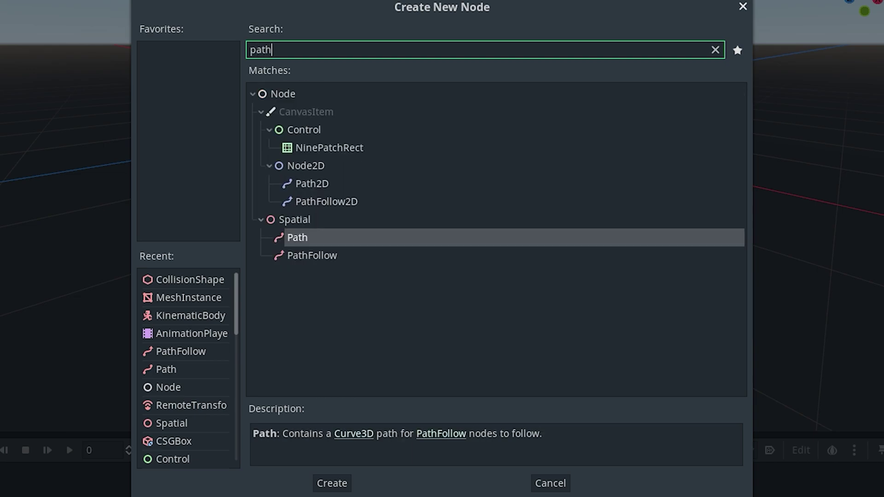
pyautogui.press('Return')
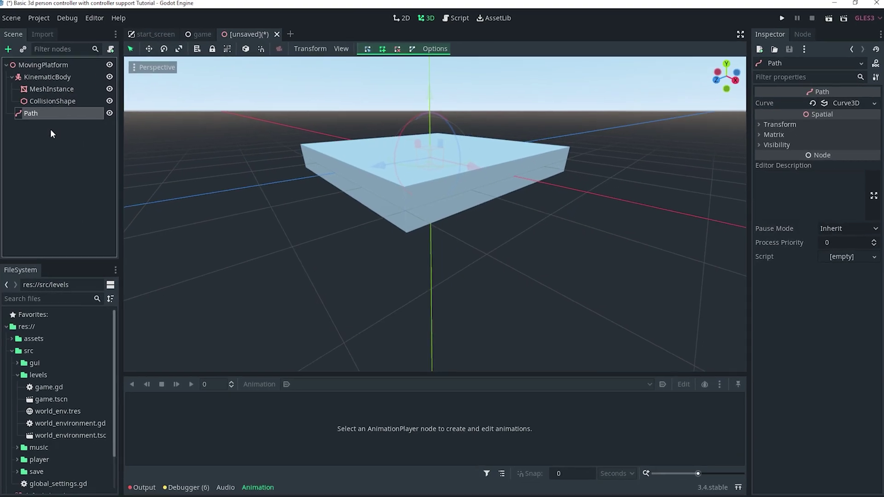
pyautogui.hotkey('ctrl', 'a')
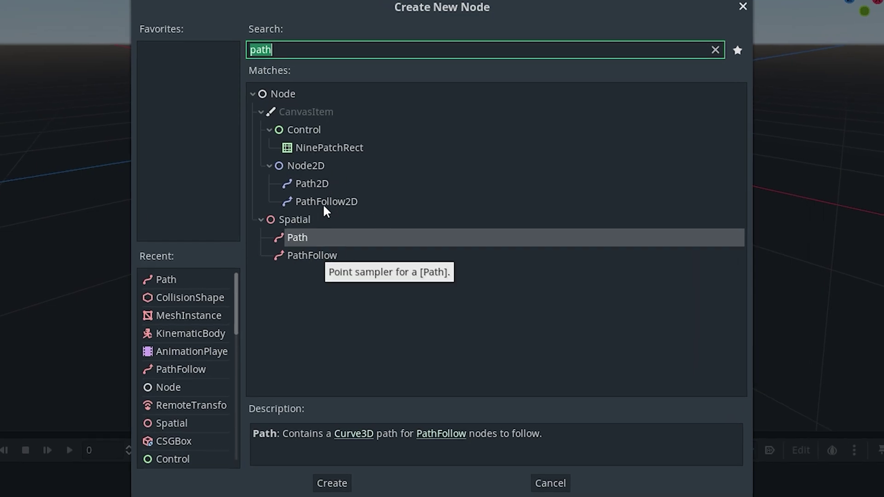
pyautogui.doubleClick(326, 256)
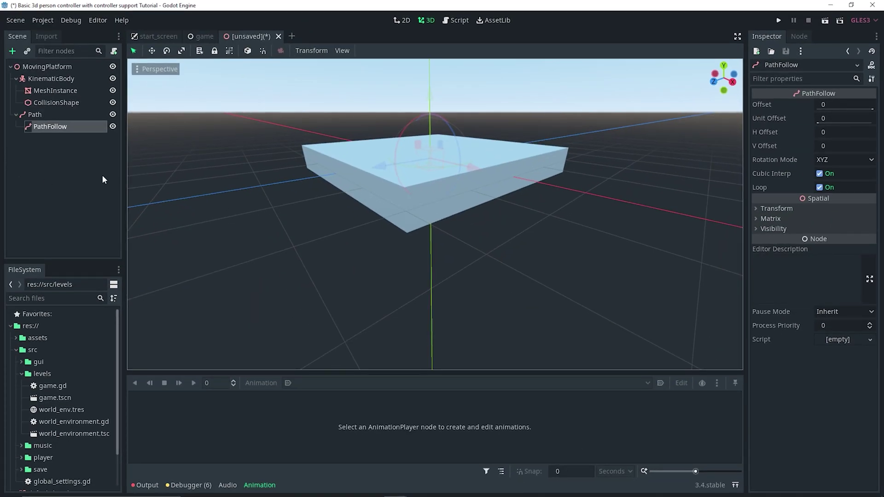
# - Add a RemoteTransform under PathFollow and an AnimationPlayer under MovingPlatform
pyautogui.hotkey('ctrl', 'a')
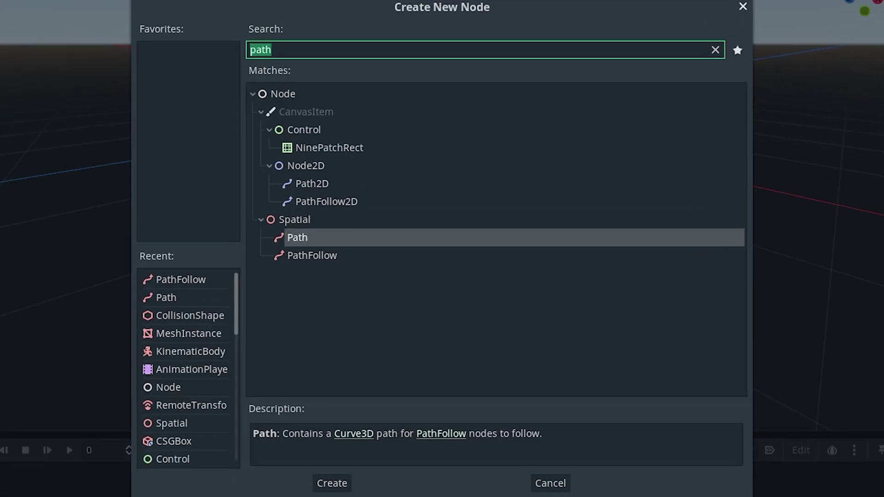
pyautogui.write('rem')
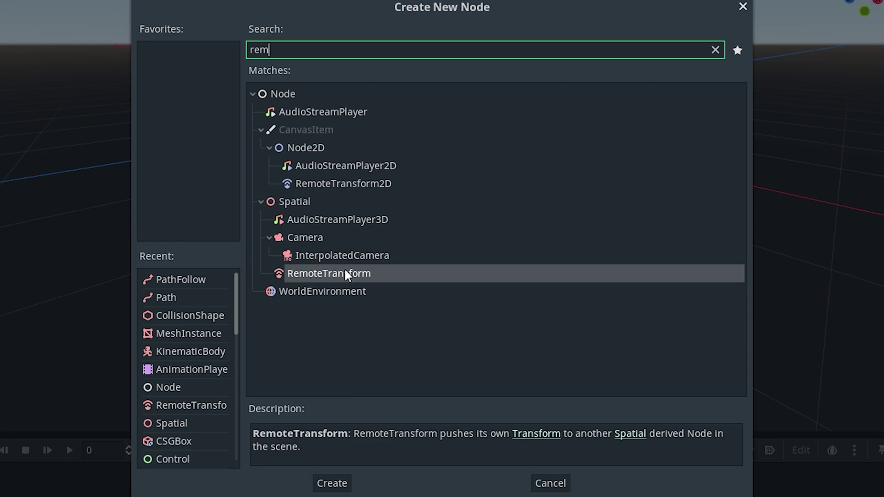
pyautogui.doubleClick(345, 273)
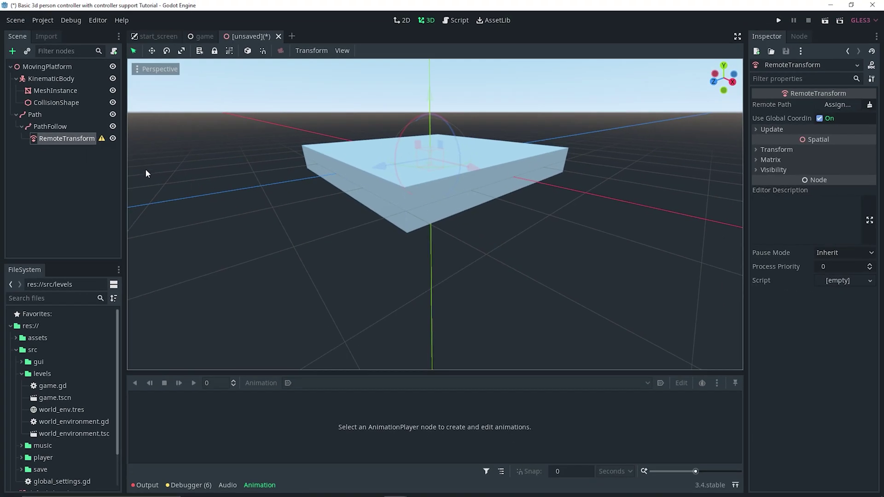
pyautogui.click(62, 65)
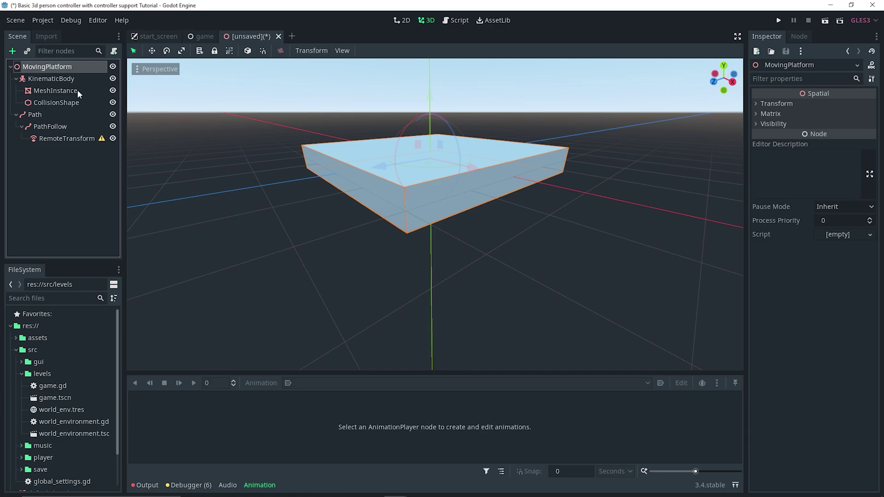
pyautogui.hotkey('ctrl', 'a')
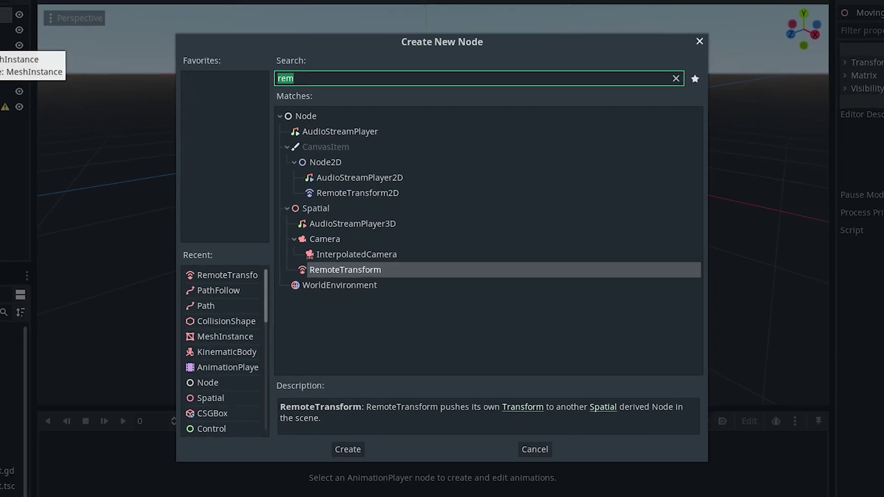
pyautogui.write('anima')
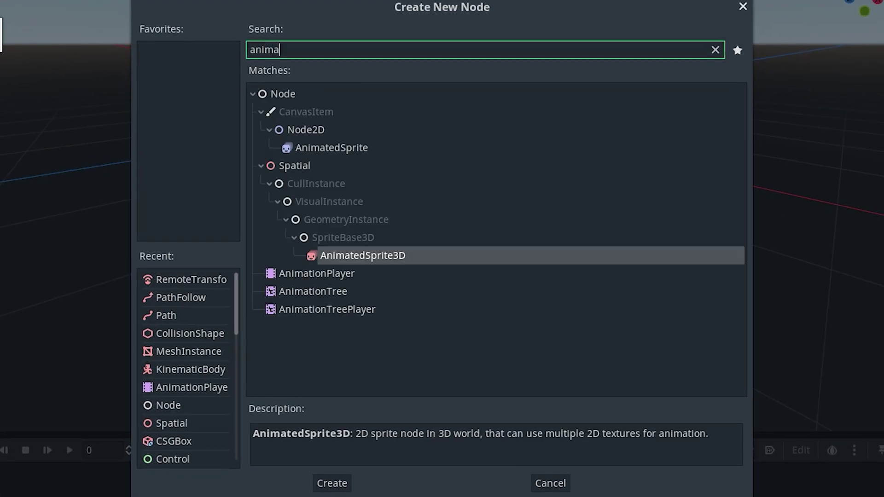
pyautogui.doubleClick(331, 275)
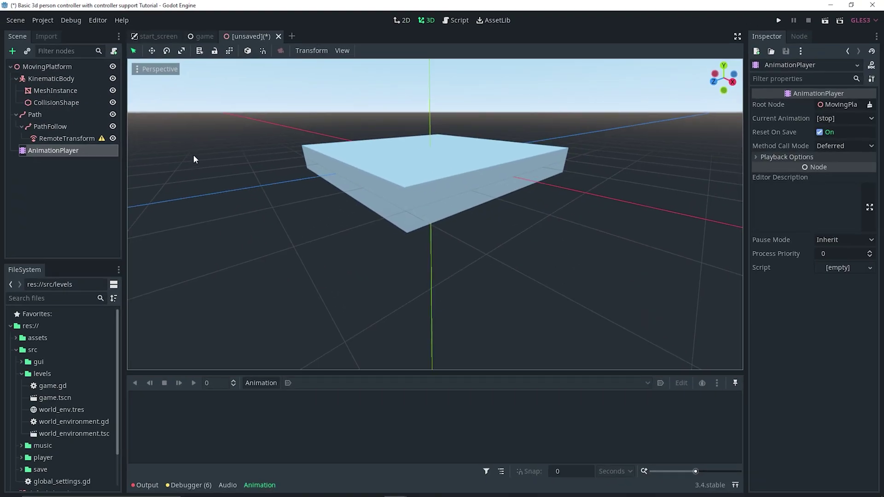
# - Select the Path, switch to Top view and enable snapping
pyautogui.moveTo(488, 179); pyautogui.dragTo(310, 191, button='middle')
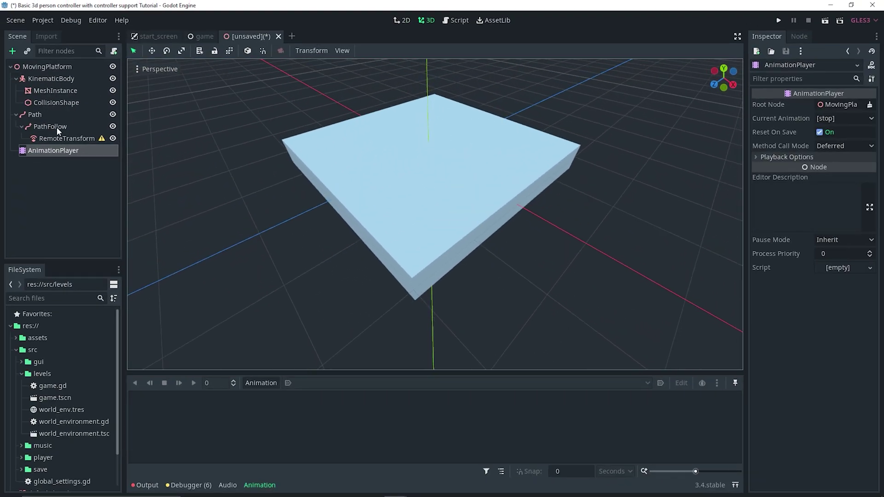
pyautogui.click(49, 114)
pyautogui.moveTo(360, 172); pyautogui.dragTo(424, 179, button='middle')
pyautogui.press('KP_7')
pyautogui.scroll(-3, 443, 236)
pyautogui.keyDown('shift'); pyautogui.moveTo(443, 236); pyautogui.dragTo(467, 129, button='middle'); pyautogui.keyUp('shift')
pyautogui.scroll(-2, 480, 204)
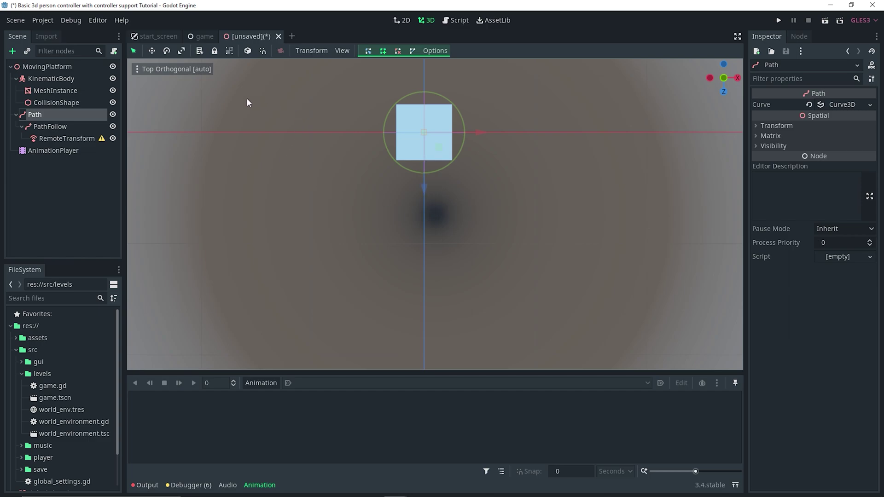
pyautogui.click(263, 51)
# - Draw a two-point curve from the platform centre to about (0, 0, 32) along Z
pyautogui.click(422, 192)
pyautogui.moveTo(422, 192); pyautogui.dragTo(424, 133)
pyautogui.scroll(-4, 421, 280)
pyautogui.scroll(-3, 440, 315)
pyautogui.keyDown('shift'); pyautogui.moveTo(439, 315); pyautogui.dragTo(586, 203, button='middle'); pyautogui.keyUp('shift')
pyautogui.moveTo(327, 229)
pyautogui.mouseDown()
pyautogui.moveTo(351, 235)
pyautogui.moveTo(327, 228)
pyautogui.mouseUp()
pyautogui.moveTo(536, 228)
pyautogui.mouseDown()
pyautogui.moveTo(521, 244)
pyautogui.moveTo(541, 229)
pyautogui.mouseUp()
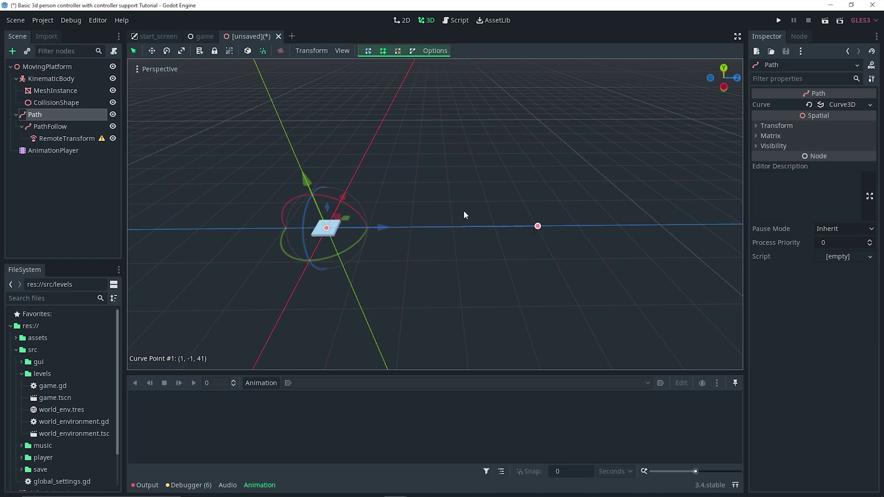
pyautogui.moveTo(483, 231); pyautogui.dragTo(444, 217, button='middle')
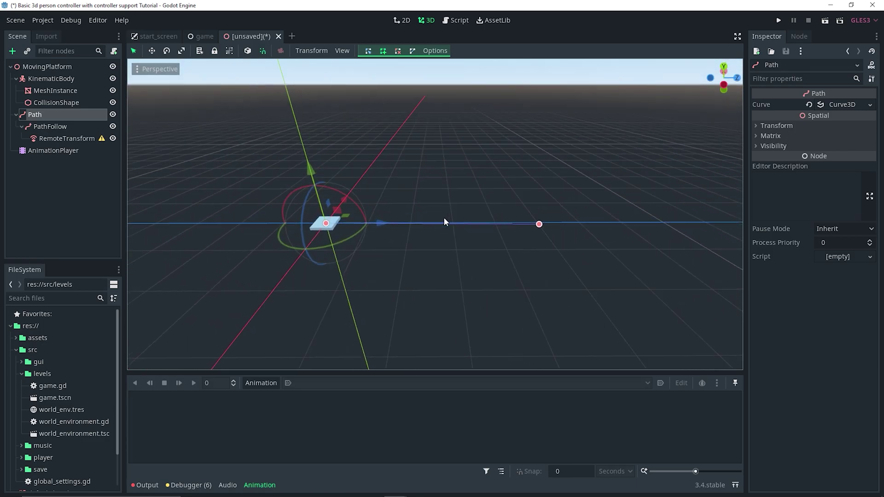
pyautogui.moveTo(539, 226); pyautogui.dragTo(496, 222)
pyautogui.moveTo(495, 223); pyautogui.dragTo(500, 244, button='middle')
pyautogui.moveTo(494, 226); pyautogui.dragTo(503, 224)
pyautogui.moveTo(493, 223); pyautogui.dragTo(452, 216, button='middle')
pyautogui.scroll(3, 328, 237)
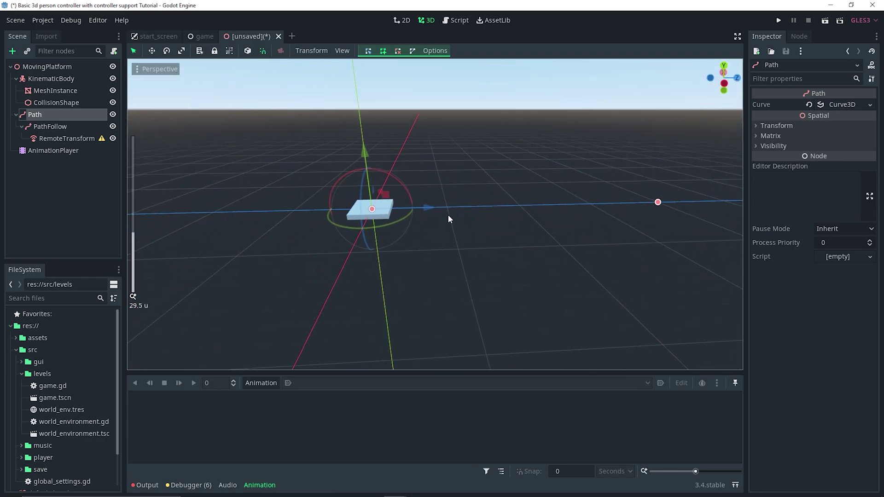
# - Slide the PathFollow's Offset and Unit Offset back and forth along the path
pyautogui.click(74, 130)
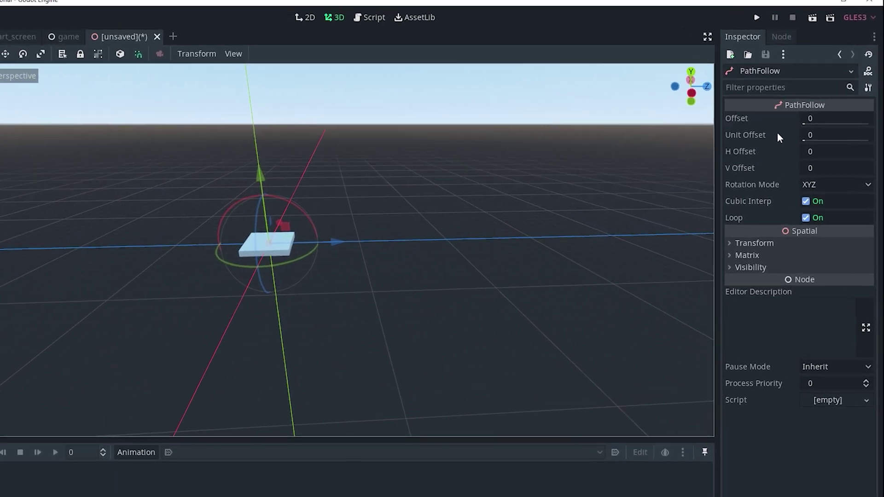
pyautogui.moveTo(818, 105); pyautogui.dragTo(840, 107)
pyautogui.moveTo(815, 147); pyautogui.dragTo(782, 146)
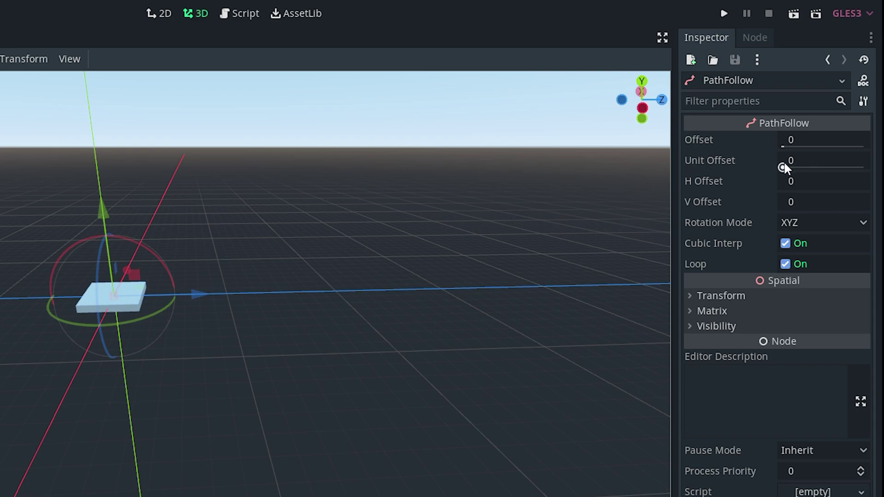
pyautogui.moveTo(786, 168)
pyautogui.mouseDown()
pyautogui.moveTo(862, 168)
pyautogui.moveTo(778, 168)
pyautogui.moveTo(798, 168)
pyautogui.mouseUp()
pyautogui.moveTo(868, 166); pyautogui.dragTo(778, 166)
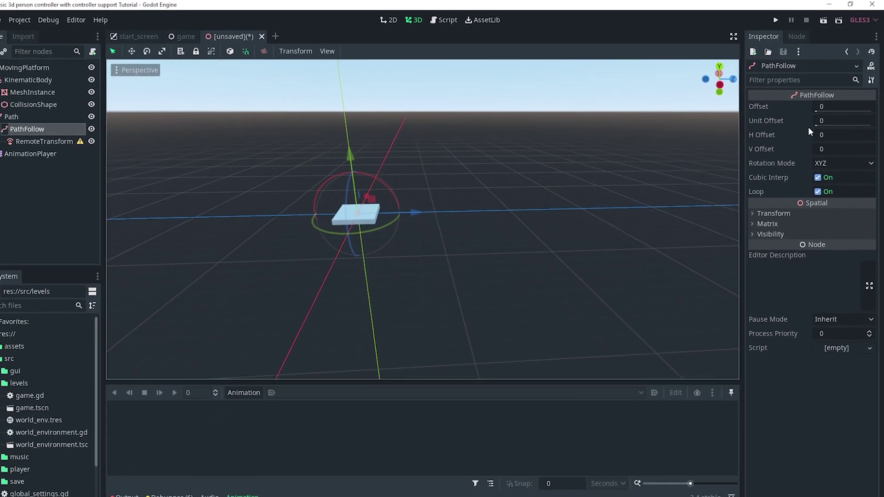
pyautogui.moveTo(816, 124); pyautogui.dragTo(840, 126)
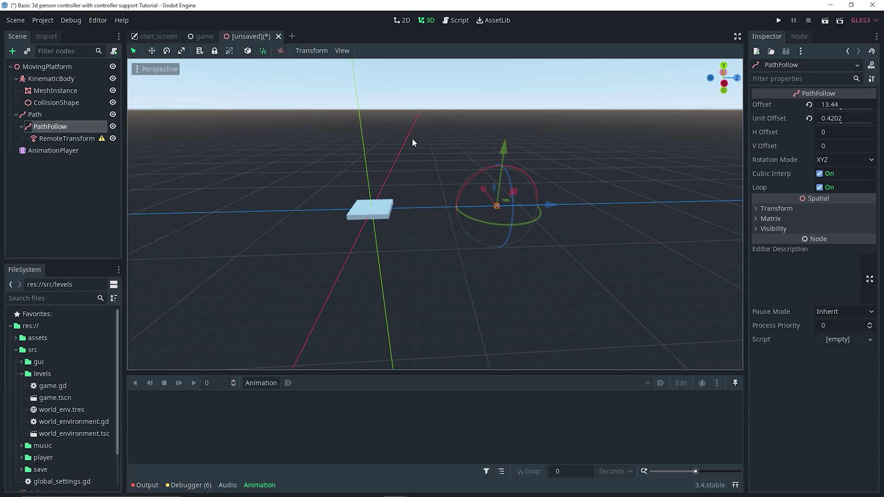
# - Point the RemoteTransform's Remote Path at the KinematicBody and test with Unit Offset
pyautogui.click(81, 140)
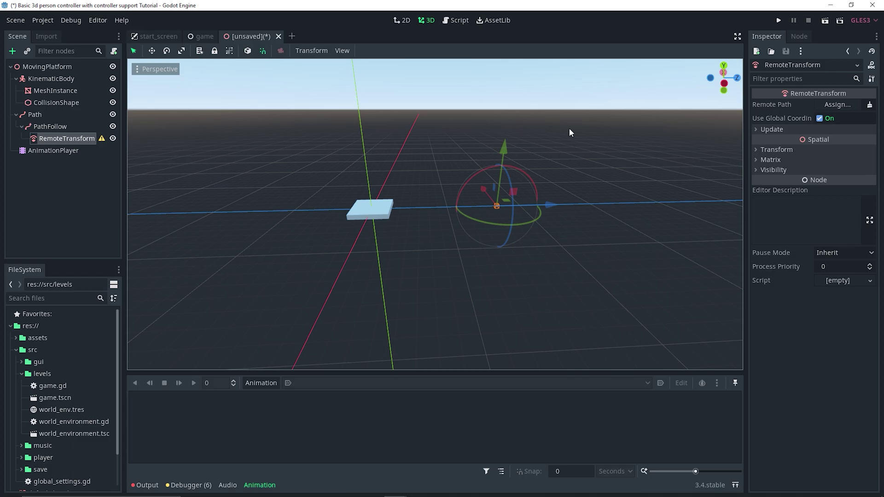
pyautogui.click(837, 104)
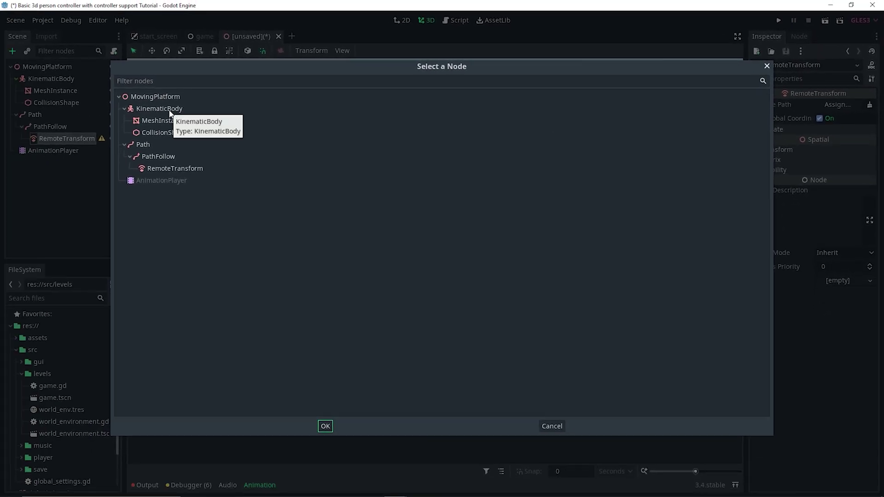
pyautogui.doubleClick(169, 109)
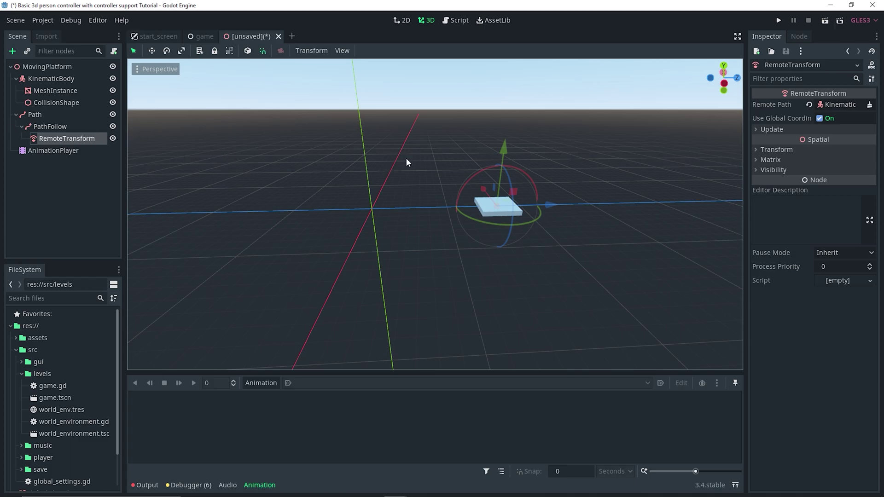
pyautogui.click(77, 128)
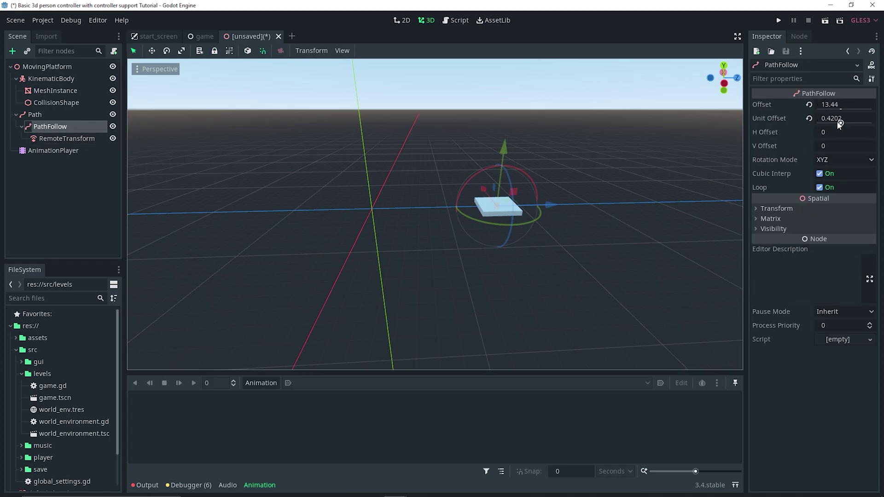
pyautogui.moveTo(842, 123); pyautogui.dragTo(807, 125)
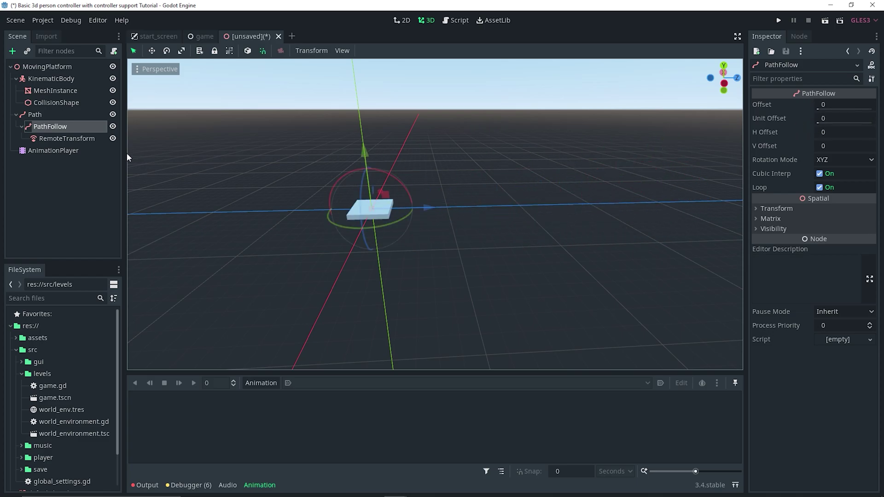
# - On the AnimationPlayer, create animation 'move_platform' and set its length to 4
pyautogui.click(53, 151)
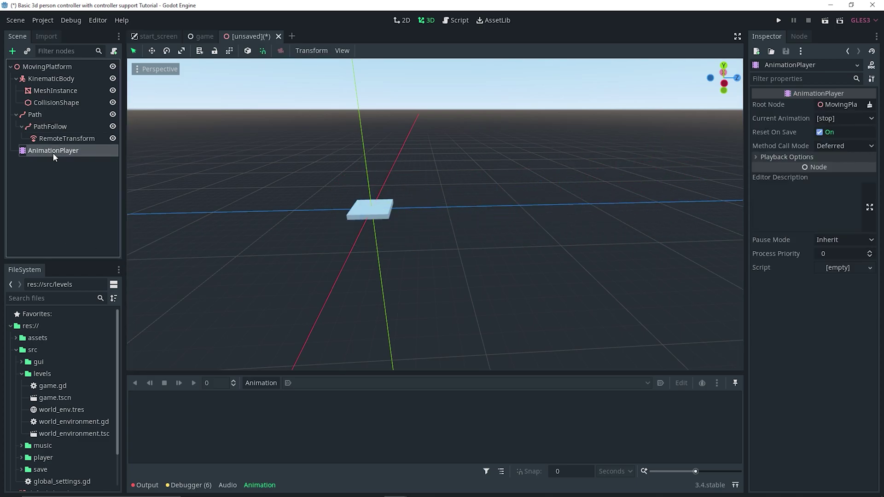
pyautogui.click(258, 387)
pyautogui.click(267, 336)
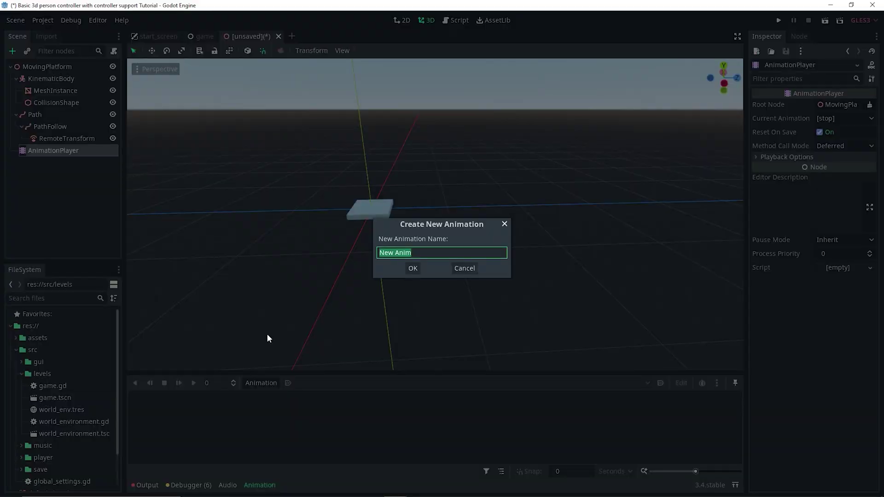
pyautogui.write('move_platform')
pyautogui.press('Return')
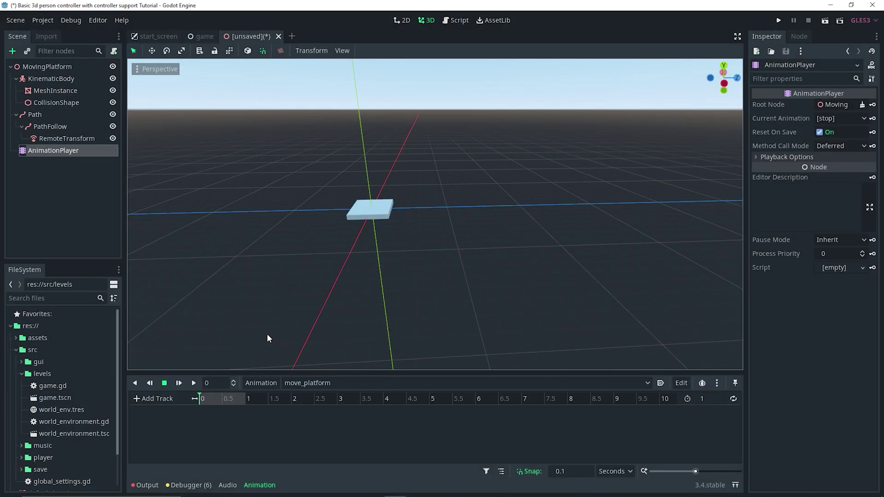
pyautogui.click(711, 399)
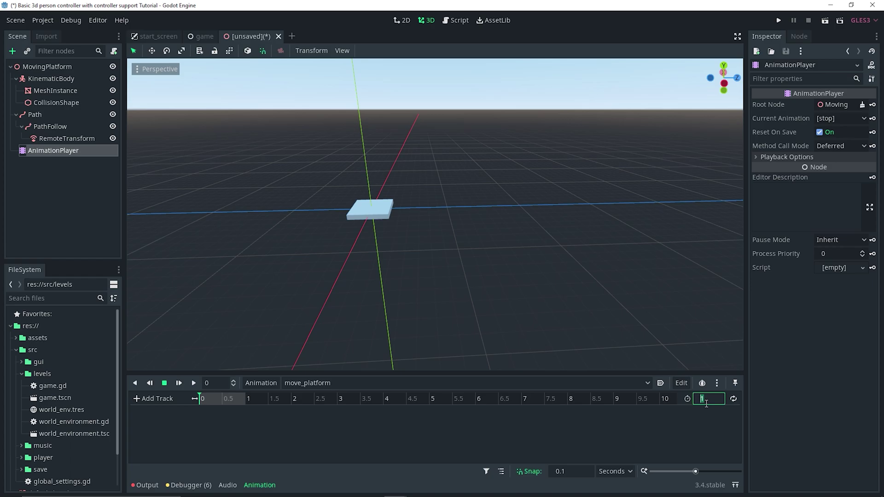
pyautogui.write('4.')
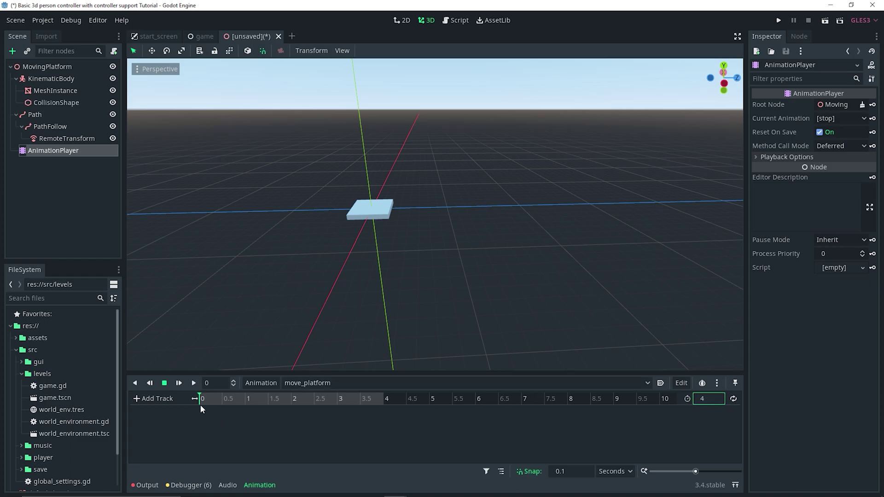
# - Key PathFollow Unit Offset 0 at 0 s and 1 at 2 s
pyautogui.click(65, 126)
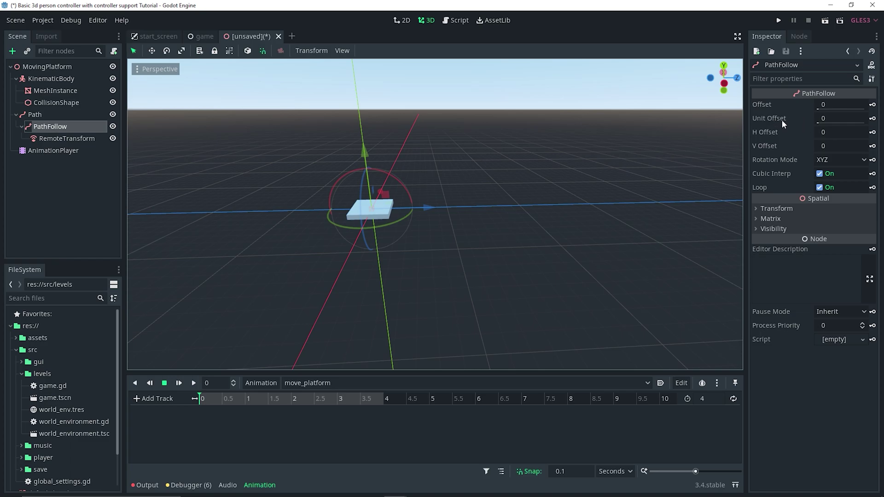
pyautogui.click(873, 119)
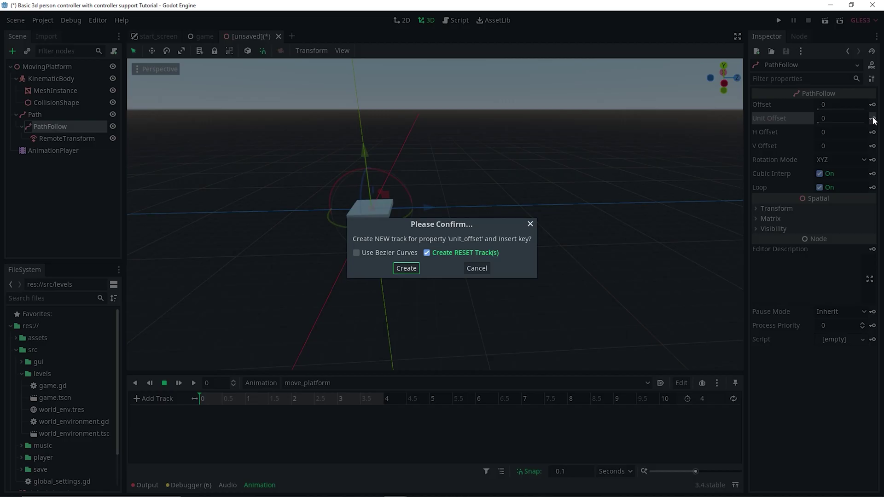
pyautogui.click(407, 269)
pyautogui.moveTo(247, 400); pyautogui.dragTo(292, 401)
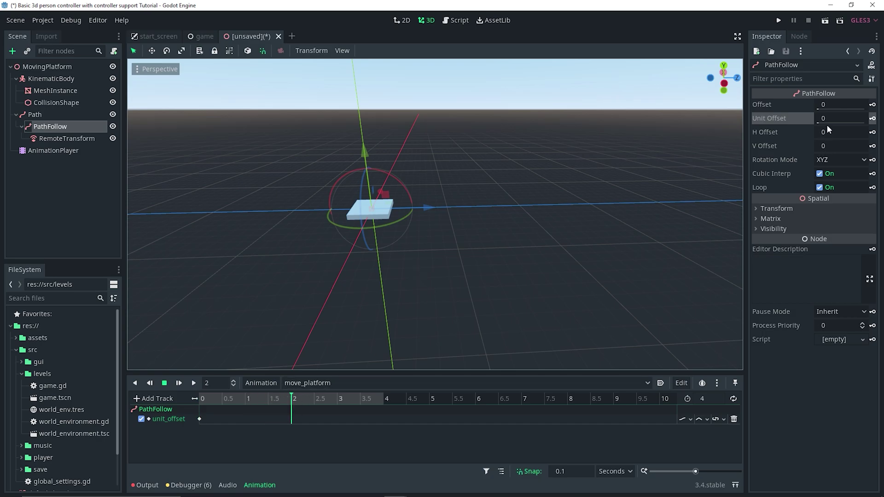
pyautogui.moveTo(822, 121); pyautogui.dragTo(865, 121)
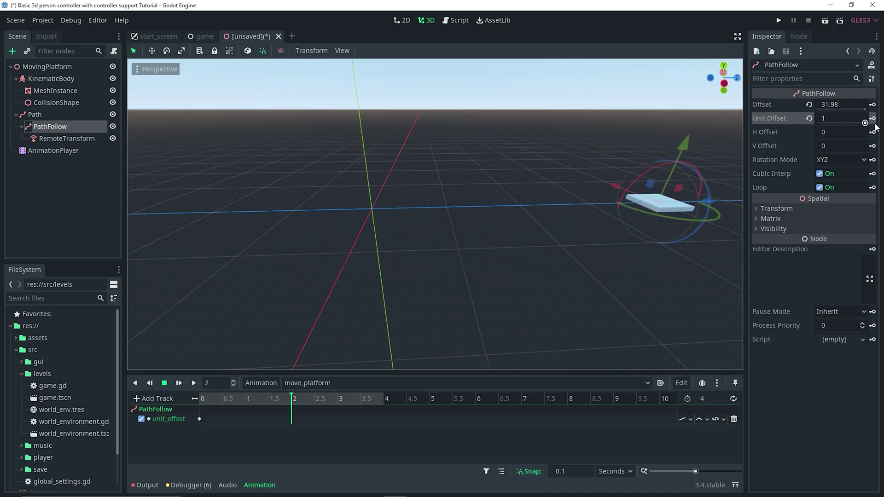
pyautogui.click(873, 119)
pyautogui.moveTo(292, 405); pyautogui.dragTo(199, 409)
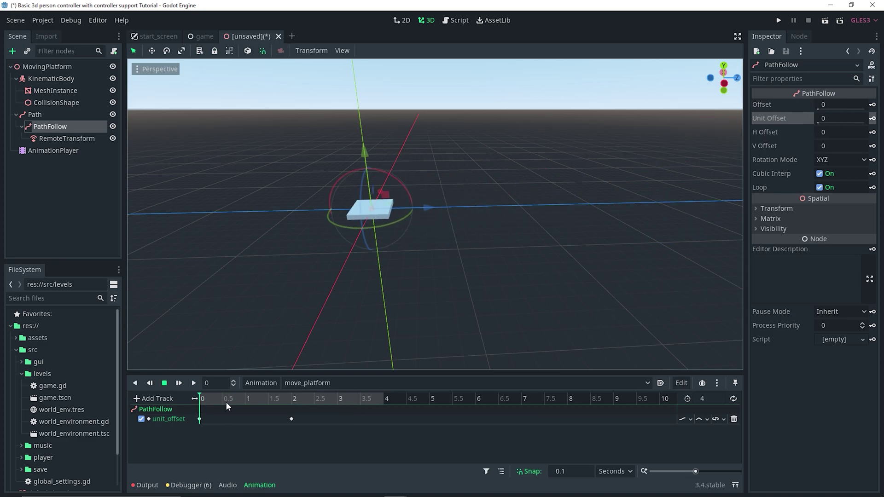
# - Turn on Autoplay on Load and Looping for move_platform and play it
pyautogui.click(660, 384)
pyautogui.click(734, 400)
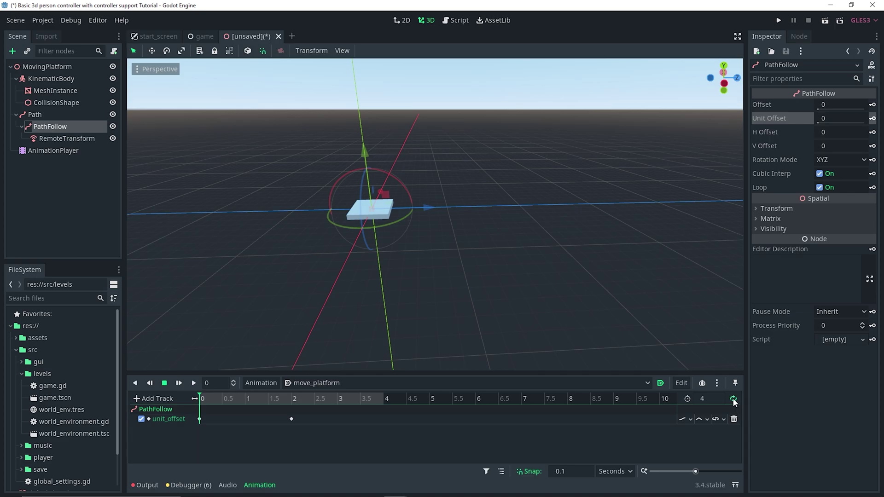
pyautogui.click(197, 384)
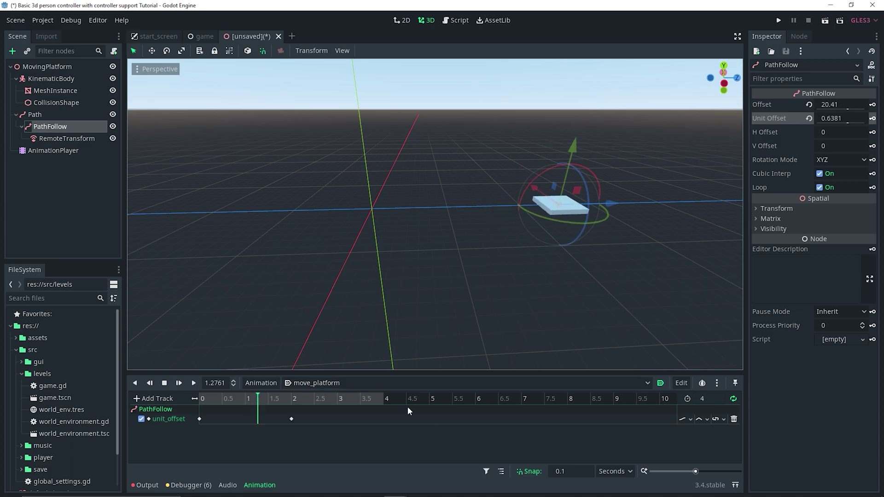
# - Set the AnimationPlayer's Playback Options speed to 0.5, then clear the selection
pyautogui.click(69, 151)
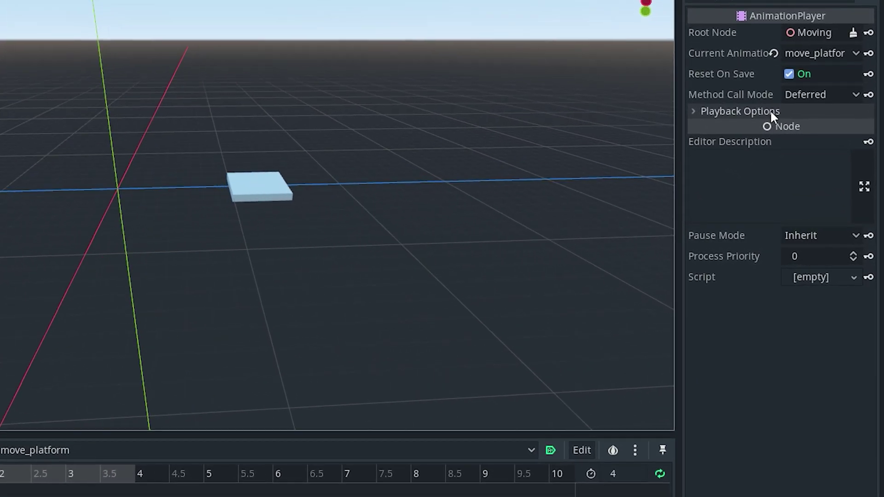
pyautogui.click(770, 111)
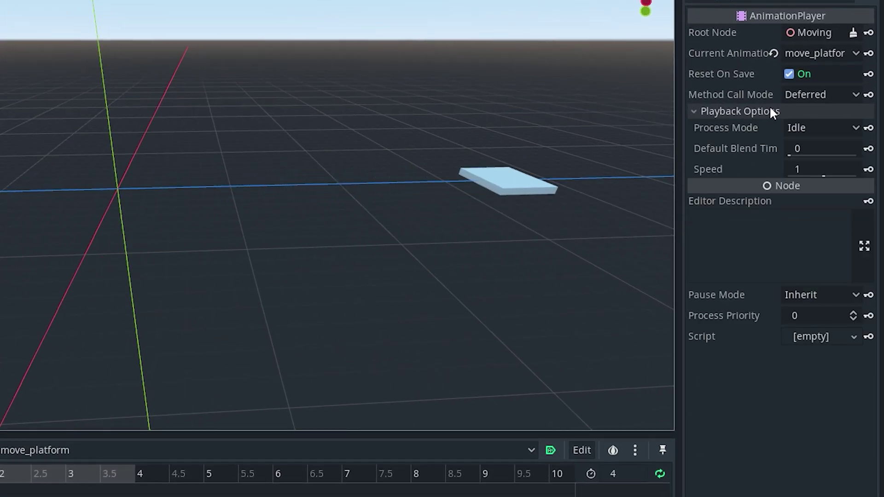
pyautogui.click(809, 171)
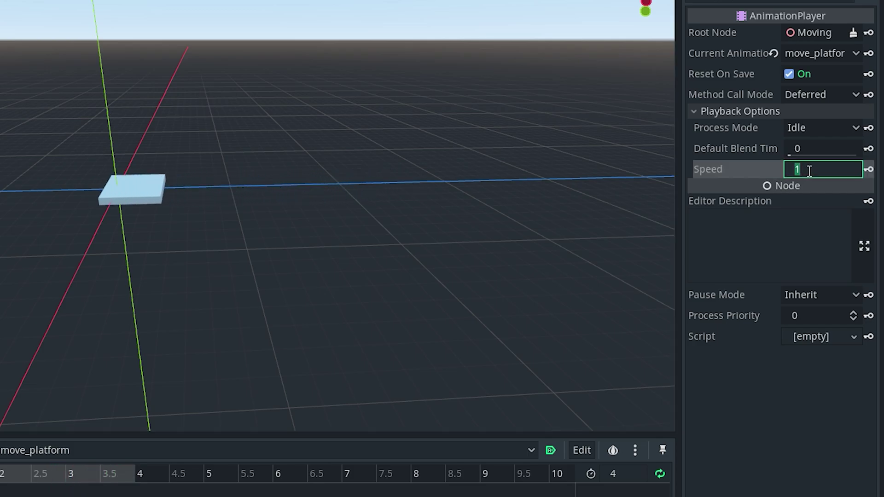
pyautogui.write('.5')
pyautogui.press('Return')
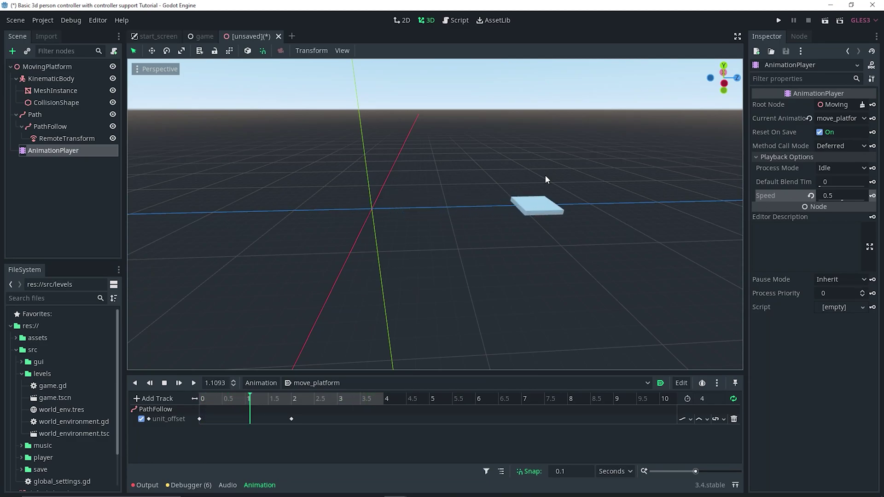
pyautogui.click(363, 262)
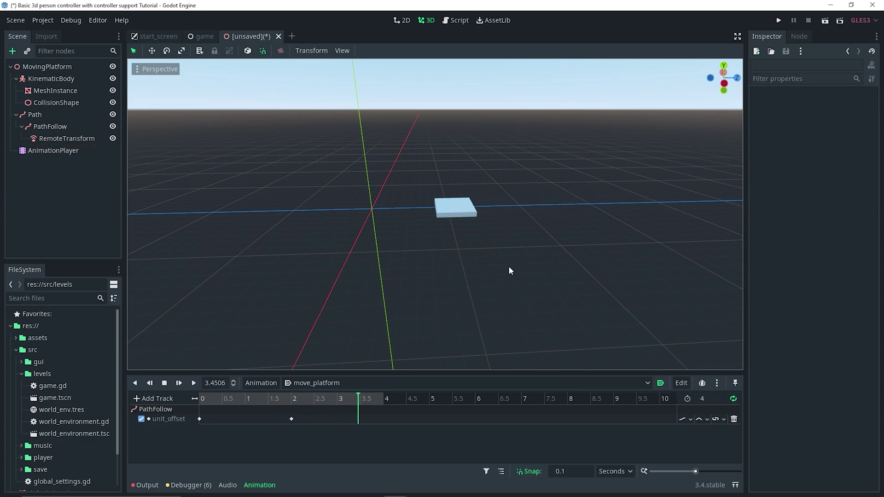
# - In the game scene's top view, collapse the Platforms group and select the Game root node
pyautogui.click(203, 36)
pyautogui.press('KP_7')
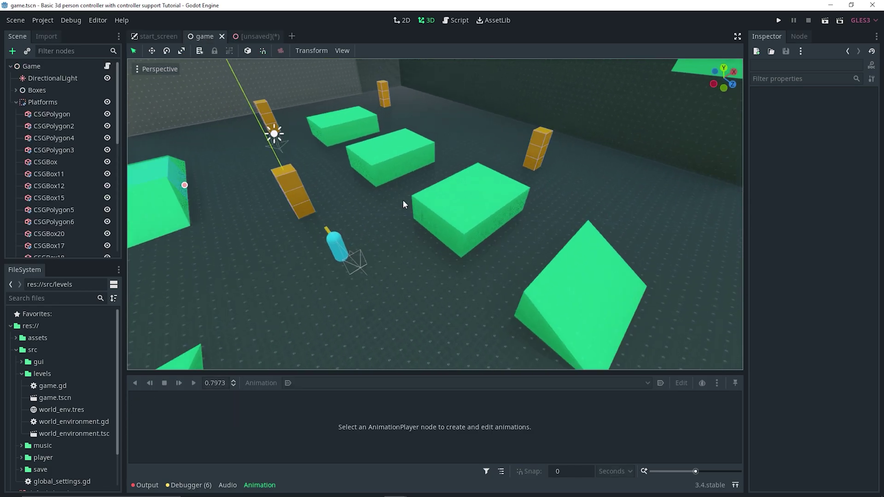
pyautogui.scroll(-4, 377, 248)
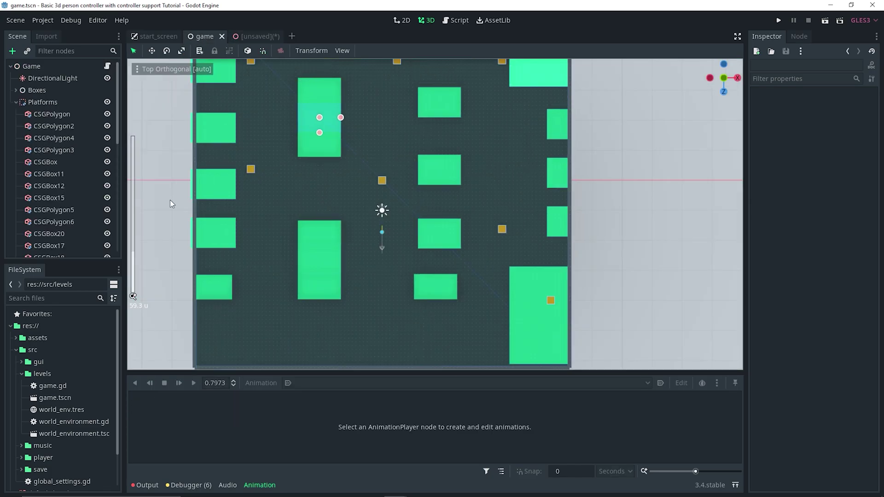
pyautogui.click(16, 102)
pyautogui.click(39, 69)
# - Add a plain Node named MovingPlatforms under Game and return to the unsaved platform scene
pyautogui.hotkey('ctrl', 'a')
pyautogui.write('node')
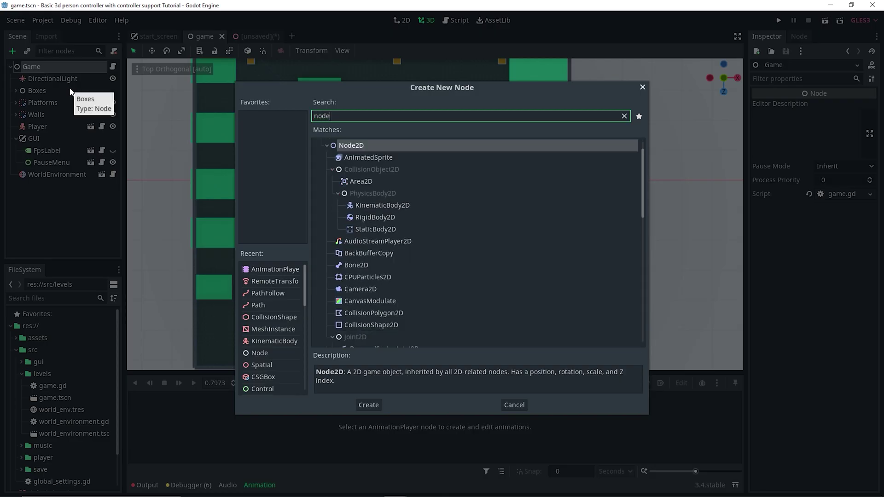
pyautogui.scroll(2, 414, 187)
pyautogui.doubleClick(367, 140)
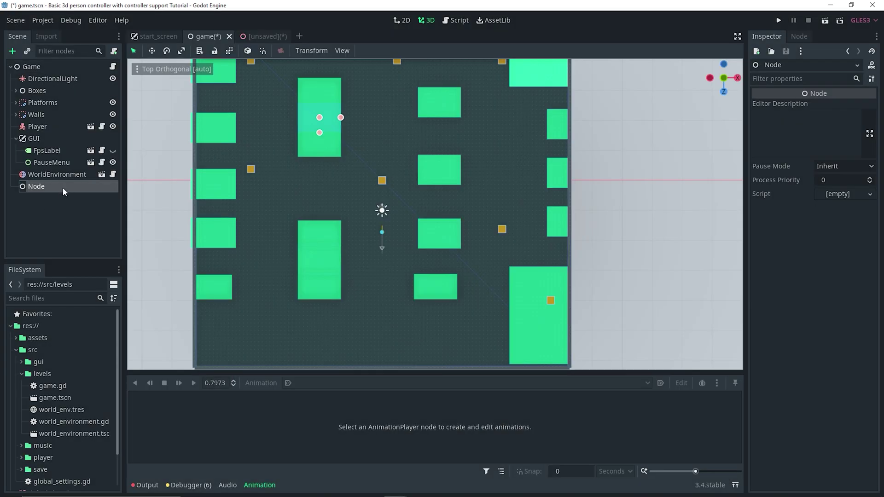
pyautogui.doubleClick(63, 187)
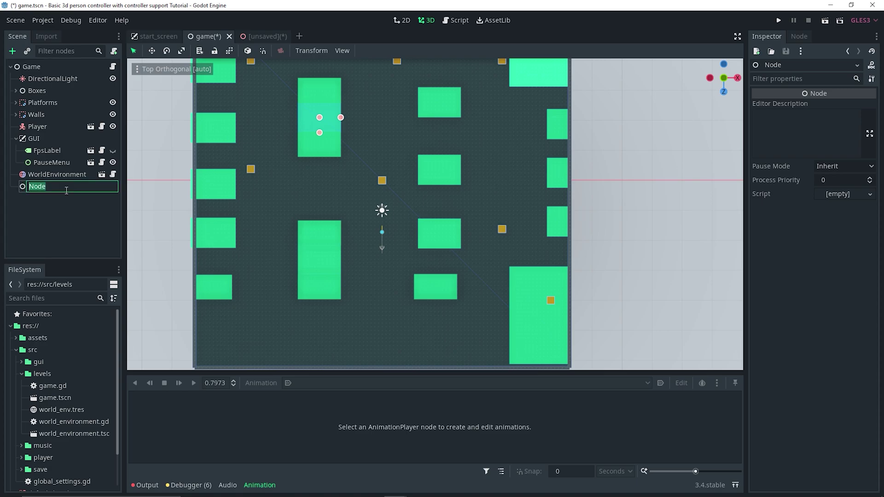
pyautogui.write('MovingPlatforms')
pyautogui.press('Return')
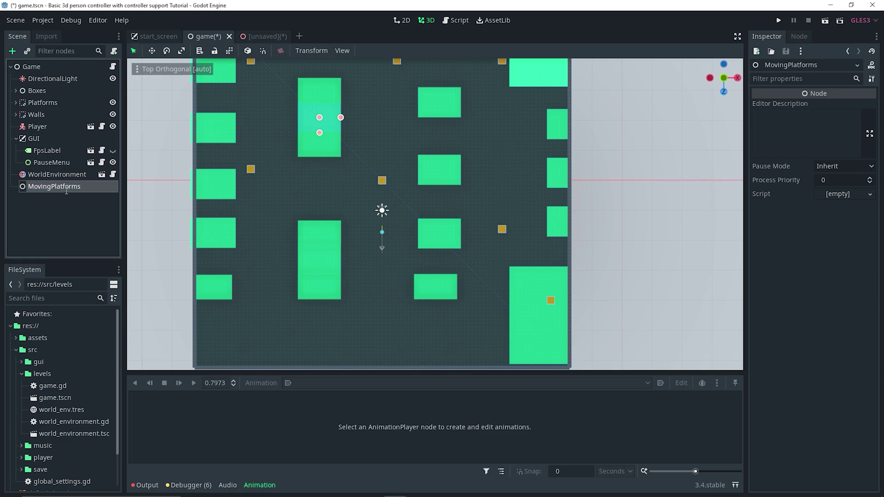
pyautogui.click(272, 36)
pyautogui.moveTo(551, 174); pyautogui.dragTo(430, 187, button='middle')
# - Save the platform scene as moving_platform.tscn in res://src/levels and return to the game scene
pyautogui.hotkey('ctrl', 's')
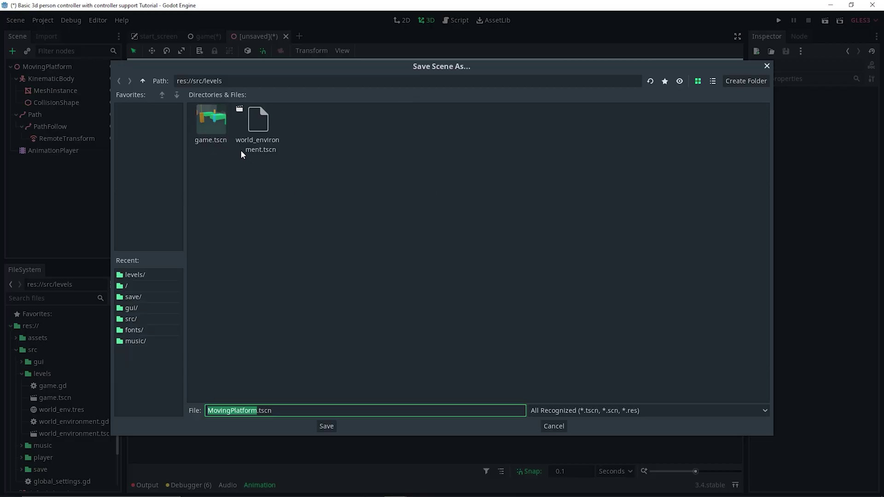
pyautogui.click(208, 410)
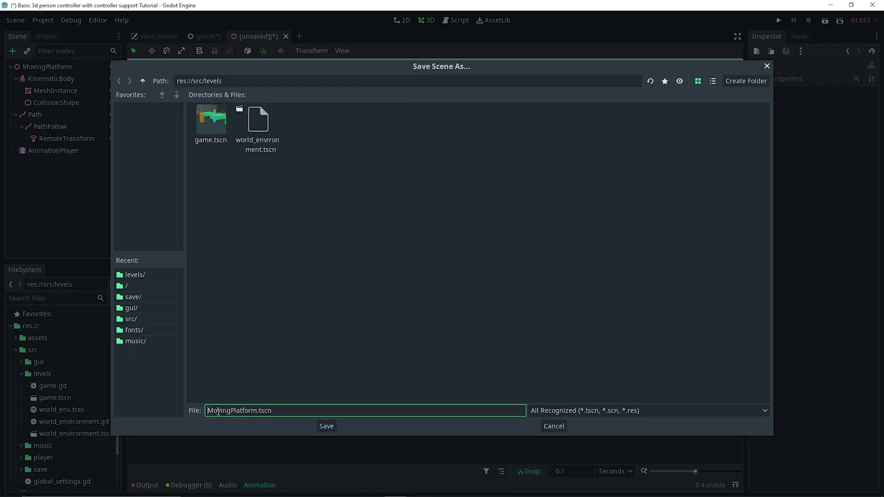
pyautogui.press('Delete')
pyautogui.write('m')
pyautogui.press('Right')
pyautogui.press('Right')
pyautogui.press('Right')
pyautogui.press('Right')
pyautogui.press('Right')
pyautogui.write('_')
pyautogui.press('Delete')
pyautogui.write('p')
pyautogui.click(327, 426)
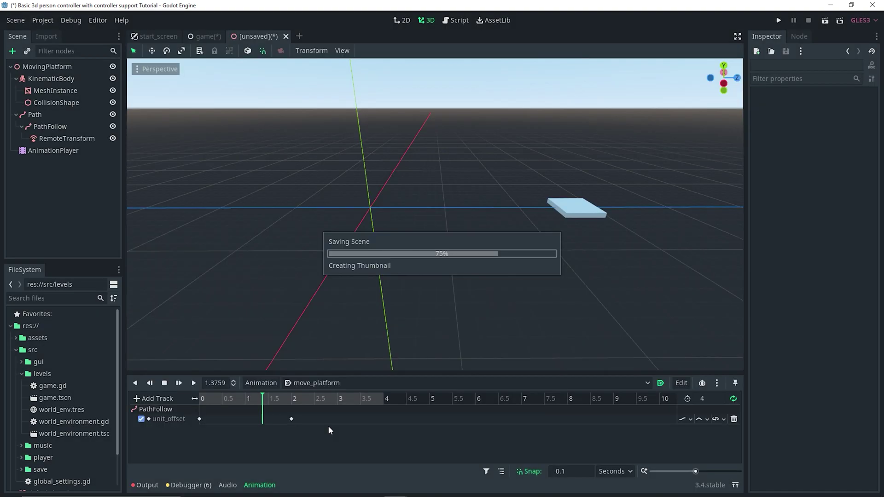
pyautogui.click(198, 39)
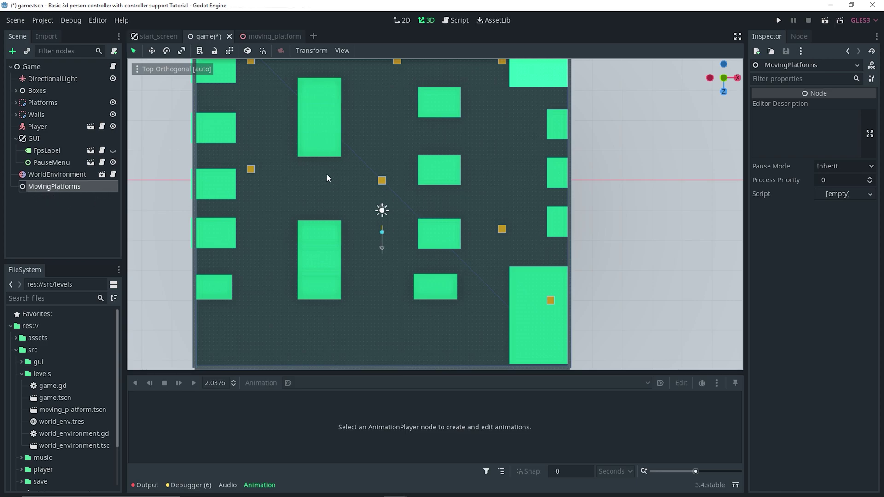
# - Instance src/levels/moving_platform.tscn as a child of the MovingPlatforms node
pyautogui.click(28, 51)
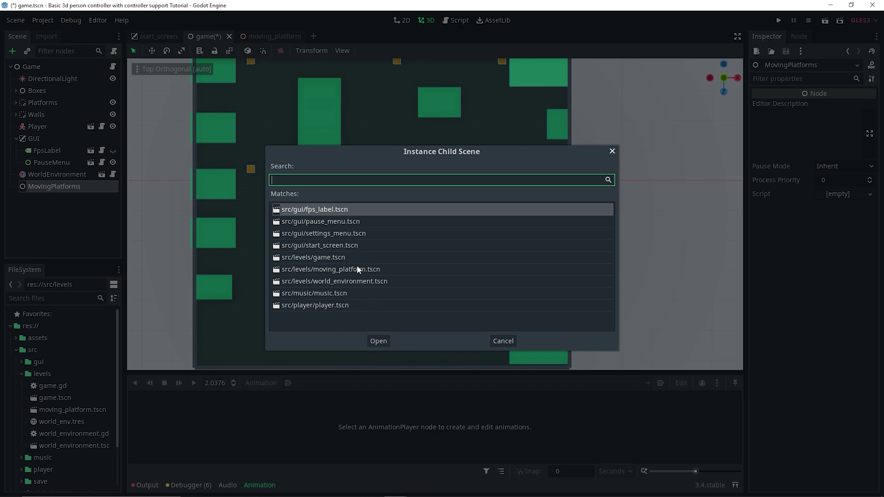
pyautogui.doubleClick(313, 269)
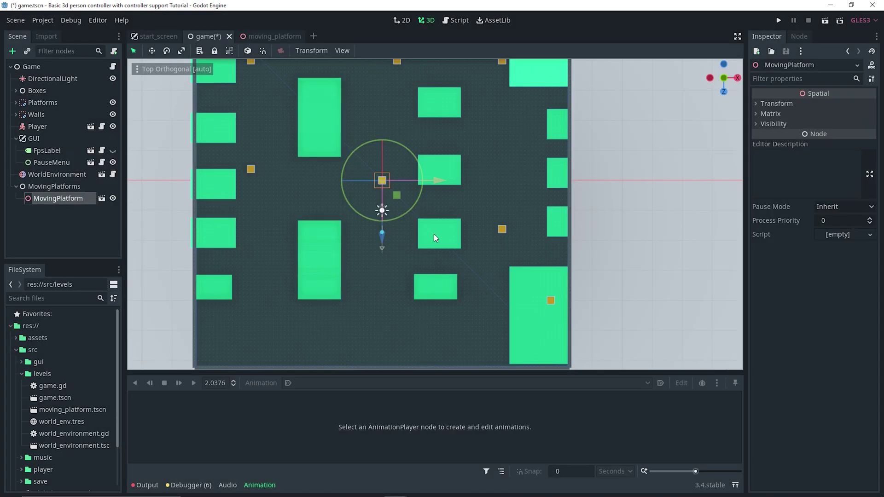
# - Move MovingPlatform up the level and 7 units along X, then duplicate it as MovingPlatform2, shifted about 33 units along Z
pyautogui.moveTo(381, 239); pyautogui.dragTo(380, 180)
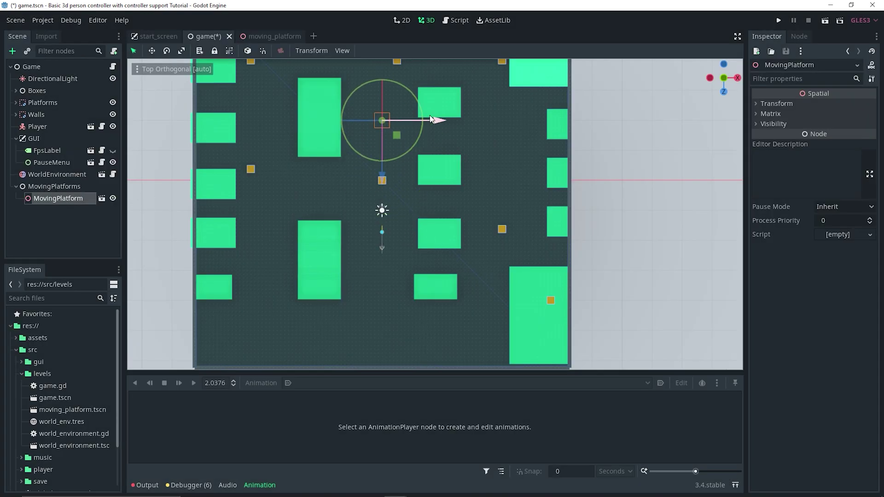
pyautogui.moveTo(434, 123); pyautogui.dragTo(406, 121)
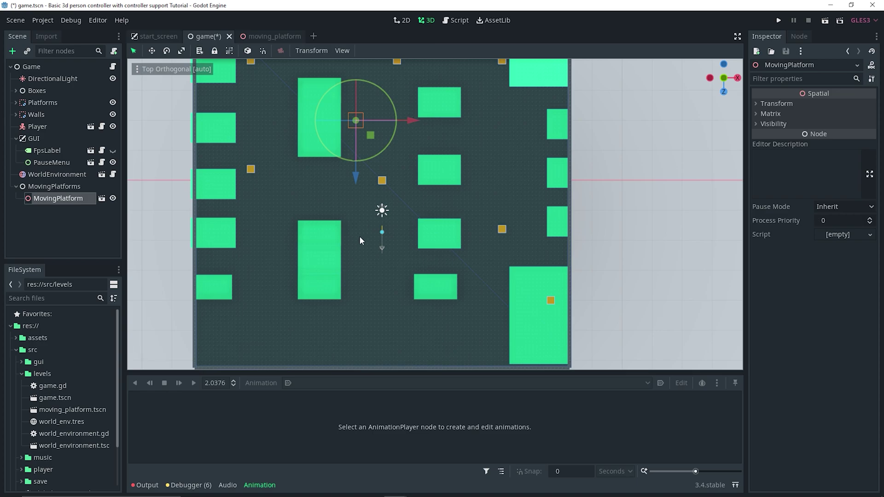
pyautogui.hotkey('ctrl', 'd')
pyautogui.moveTo(355, 182); pyautogui.dragTo(335, 185)
pyautogui.moveTo(335, 184); pyautogui.dragTo(485, 119, button='middle')
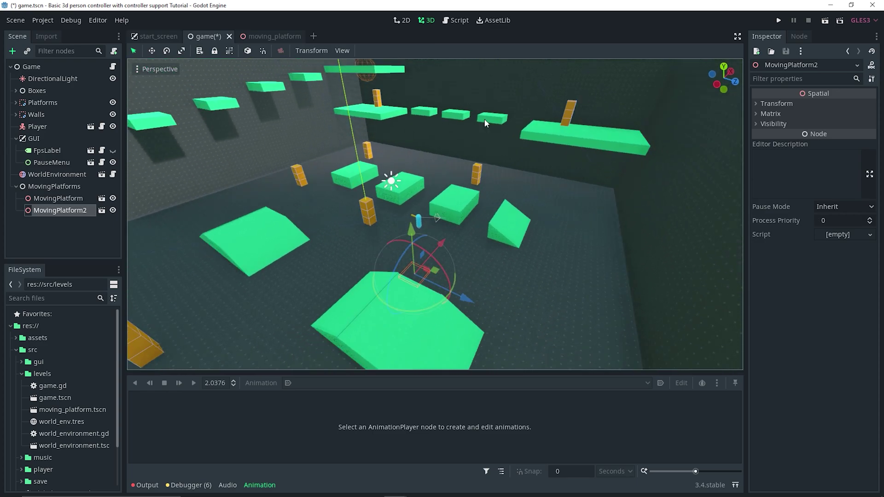
# - Select both platforms together and raise them about 4 units
pyautogui.scroll(2, 342, 279)
pyautogui.moveTo(342, 280); pyautogui.dragTo(431, 199, button='middle')
pyautogui.moveTo(431, 199); pyautogui.dragTo(395, 203)
pyautogui.moveTo(393, 202); pyautogui.dragTo(399, 207, button='middle')
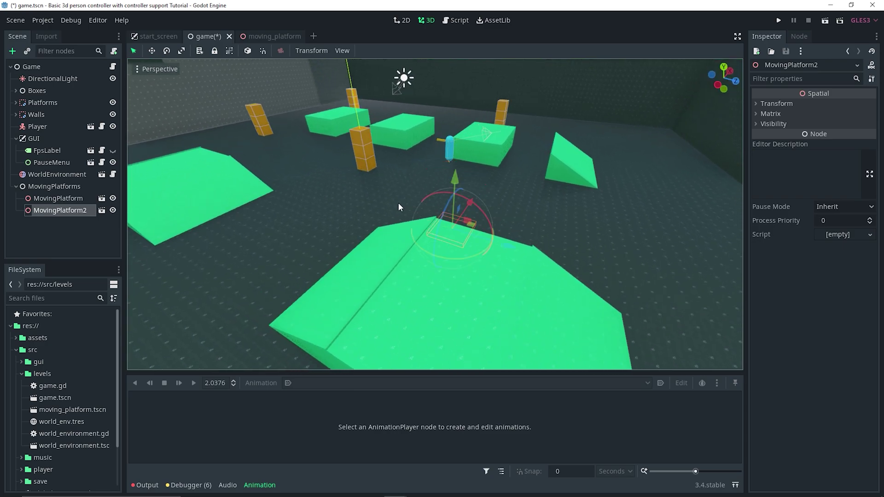
pyautogui.keyDown('shift'); pyautogui.click(65, 202); pyautogui.keyUp('shift')
pyautogui.moveTo(316, 132); pyautogui.dragTo(322, 99)
# - Spread the platforms apart: MovingPlatform about 18 units left, MovingPlatform2 farther right
pyautogui.moveTo(350, 138); pyautogui.dragTo(411, 238, button='middle')
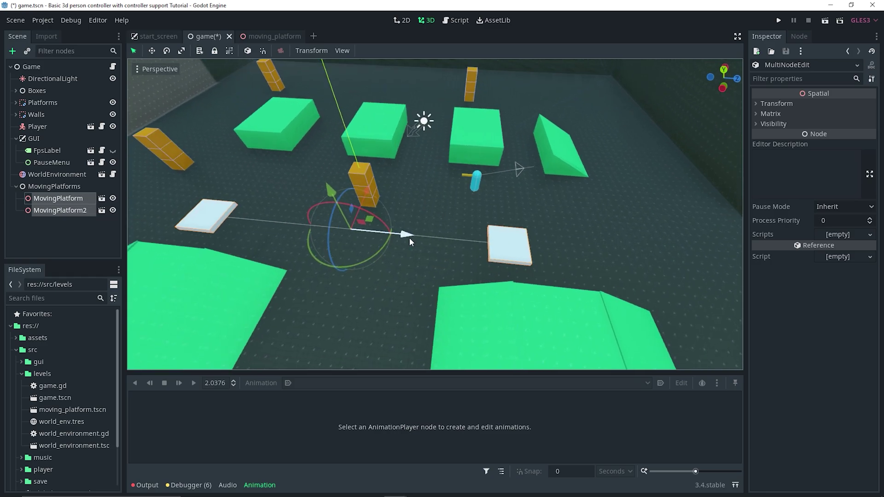
pyautogui.click(490, 237)
pyautogui.scroll(-3, 357, 182)
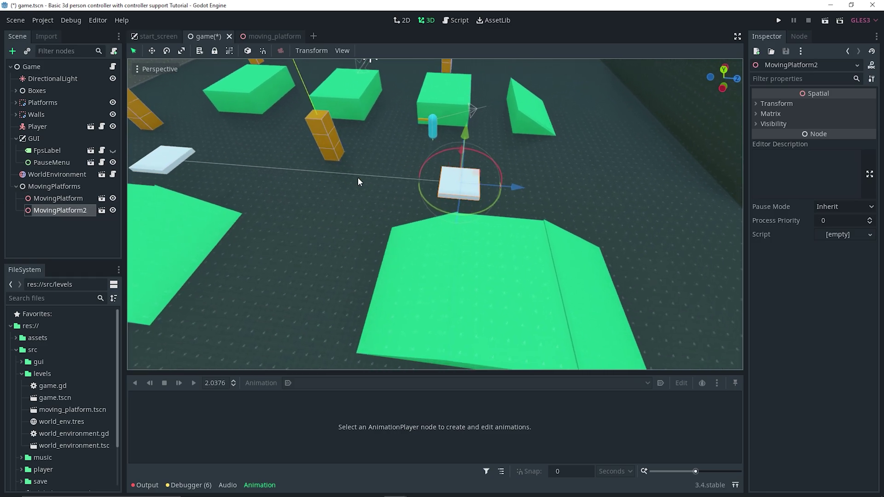
pyautogui.scroll(-3, 373, 180)
pyautogui.moveTo(503, 197); pyautogui.dragTo(590, 209)
pyautogui.click(276, 185)
pyautogui.moveTo(328, 195); pyautogui.dragTo(213, 174)
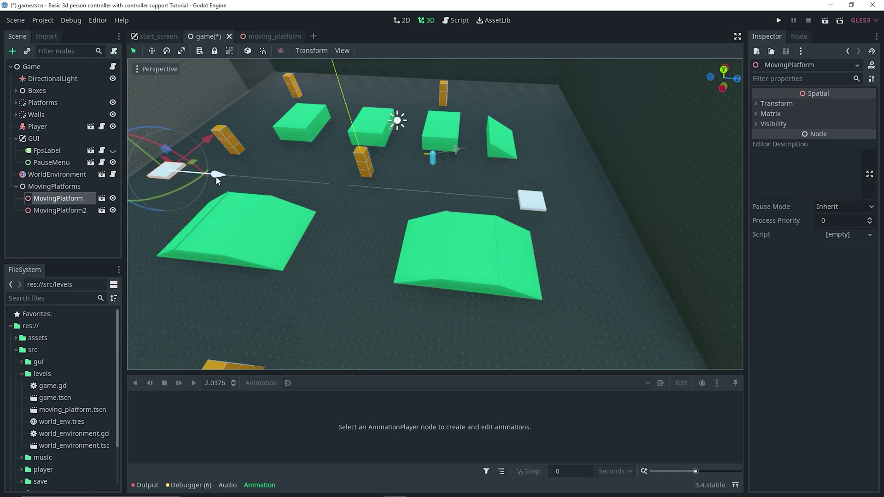
pyautogui.click(529, 202)
pyautogui.moveTo(592, 205); pyautogui.dragTo(628, 208)
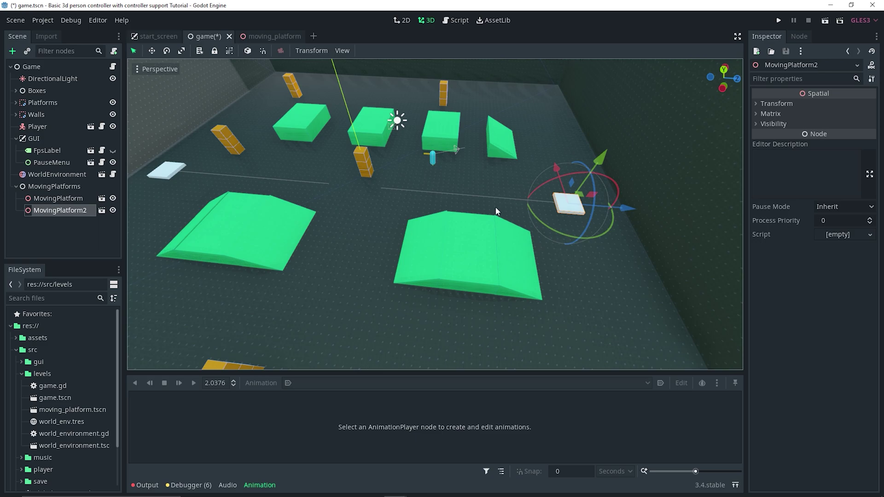
pyautogui.click(269, 36)
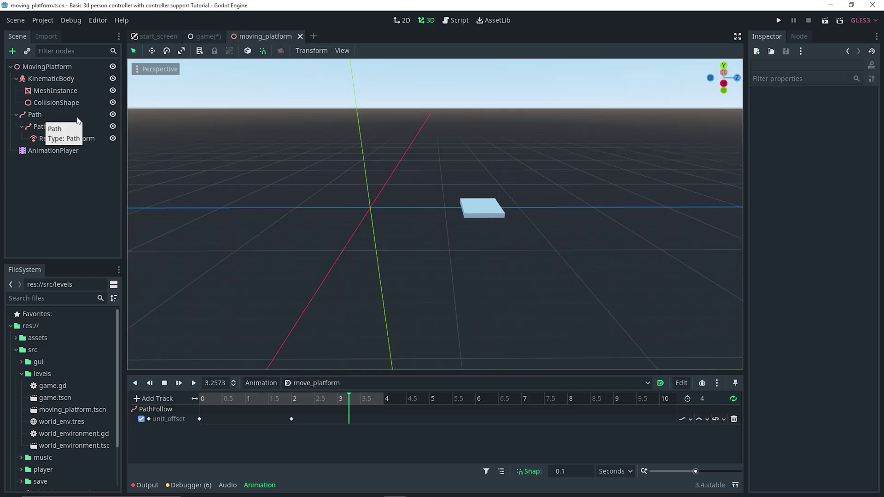
# - Check the Path node's Curve resource menu, glance at the game scene, and save moving_platform.tscn
pyautogui.click(35, 116)
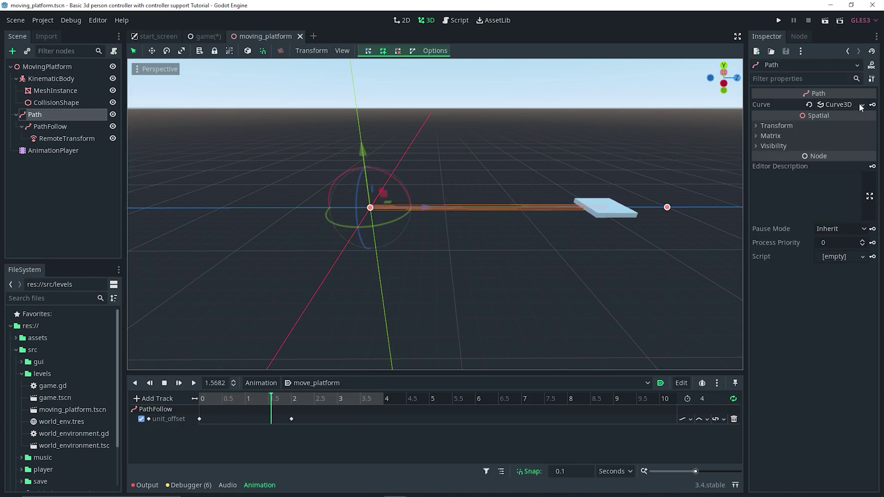
pyautogui.click(845, 106)
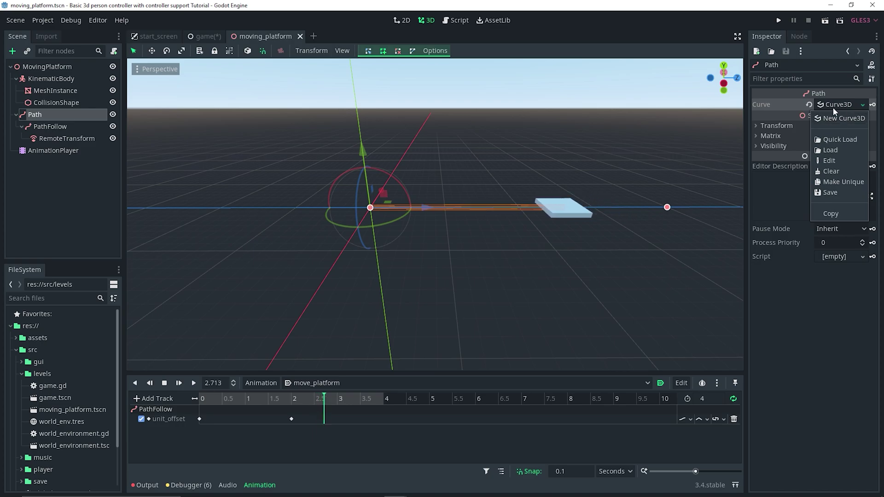
pyautogui.click(411, 119)
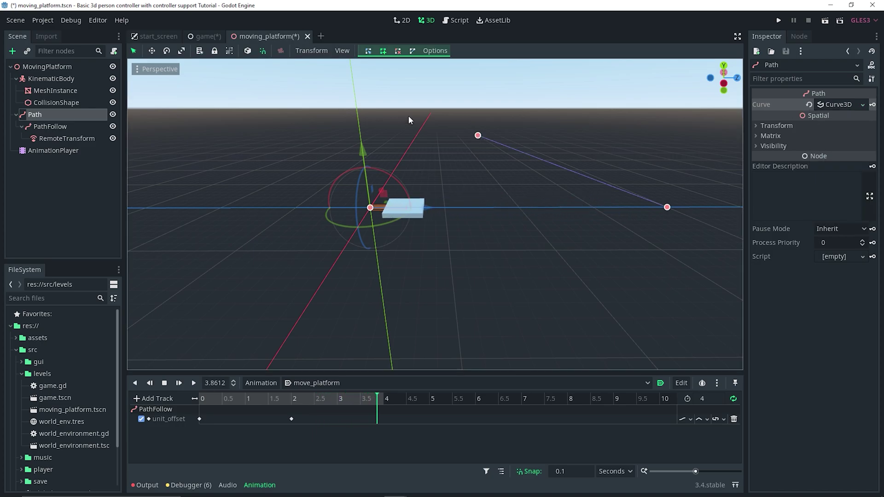
pyautogui.click(205, 36)
pyautogui.moveTo(607, 260); pyautogui.dragTo(425, 242, button='middle')
pyautogui.hotkey('ctrl', 'Tab')
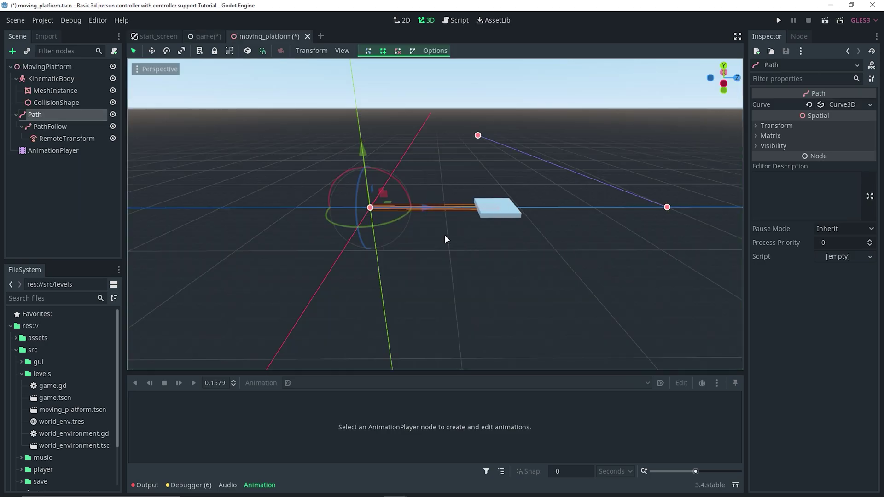
pyautogui.hotkey('ctrl', 's')
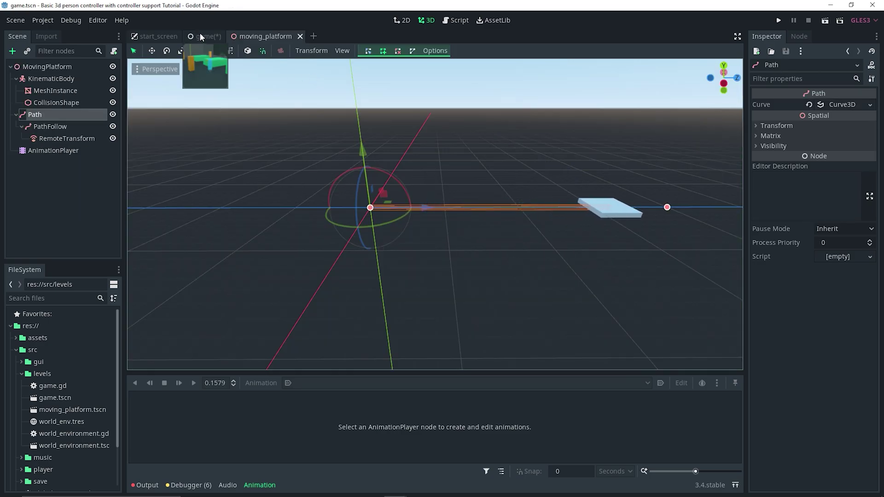
# - Enable Editable Children on MovingPlatform2 and make its Path's Curve3D unique
pyautogui.click(200, 36)
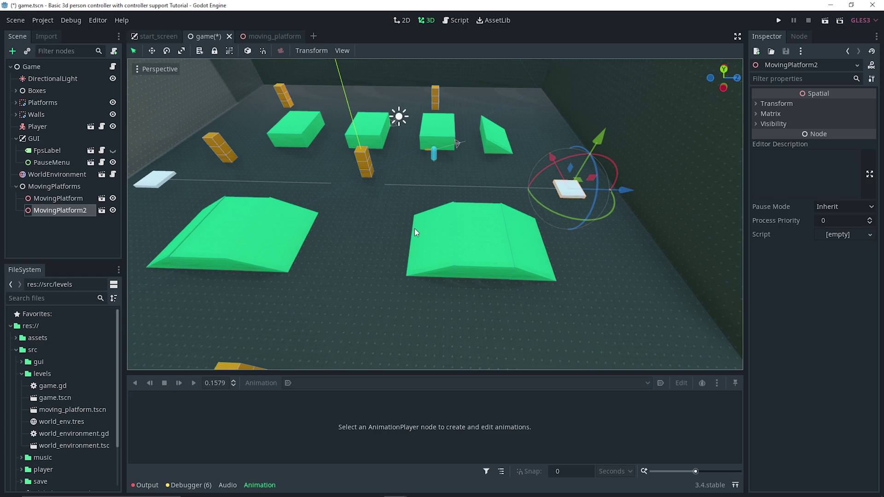
pyautogui.rightClick(65, 212)
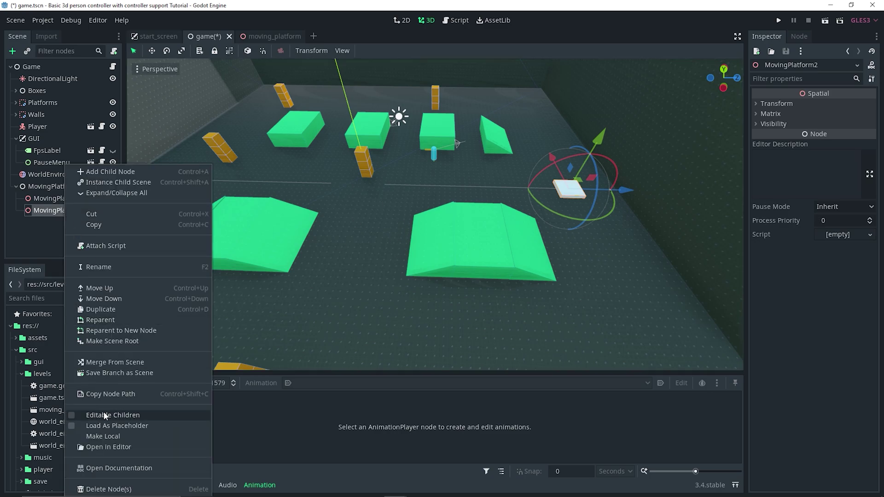
pyautogui.click(103, 415)
pyautogui.scroll(-2, 46, 236)
pyautogui.click(56, 209)
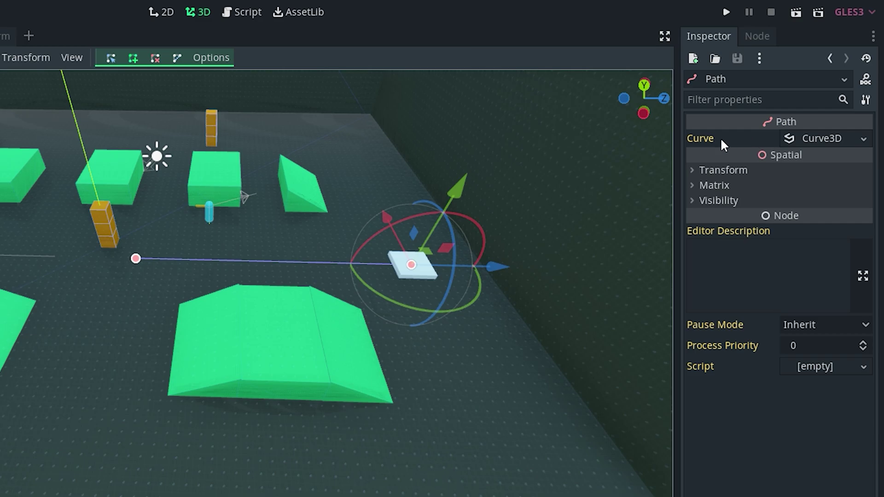
pyautogui.click(863, 138)
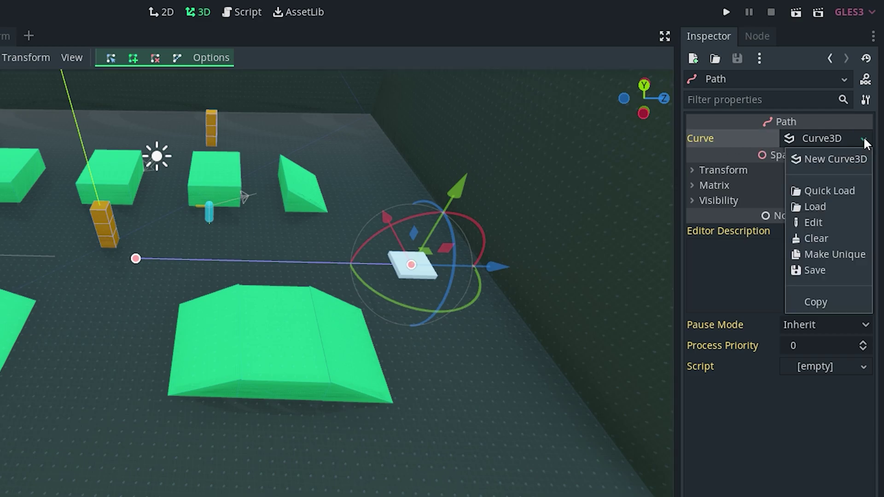
pyautogui.click(836, 255)
# - Drag the path's end point to the right until it sits near the orange pillar
pyautogui.moveTo(136, 258); pyautogui.dragTo(245, 249)
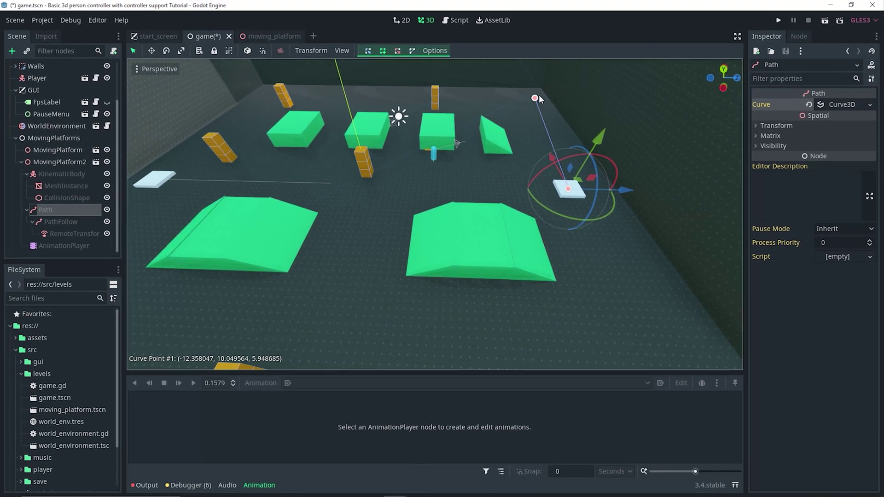
pyautogui.moveTo(458, 180); pyautogui.dragTo(385, 184)
pyautogui.moveTo(485, 189); pyautogui.dragTo(420, 158, button='middle')
# - Play-test the level via Start Game, then pause and quit back to the editor
pyautogui.click(778, 21)
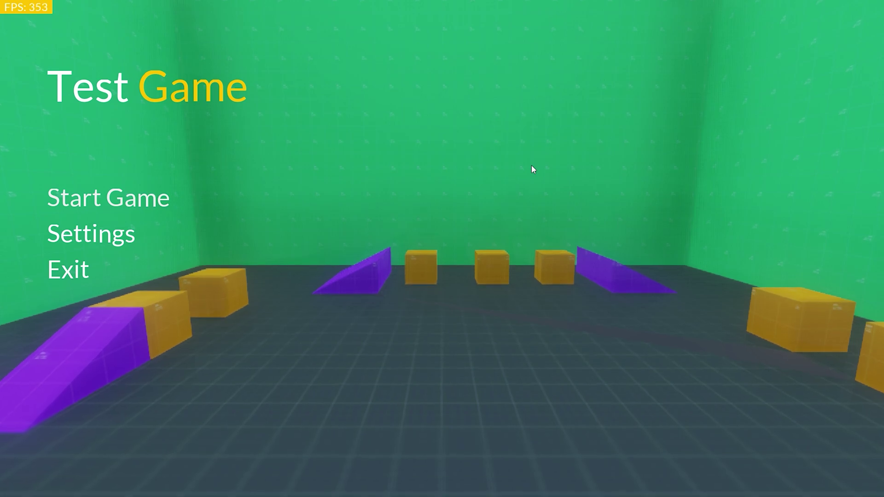
pyautogui.click(127, 203)
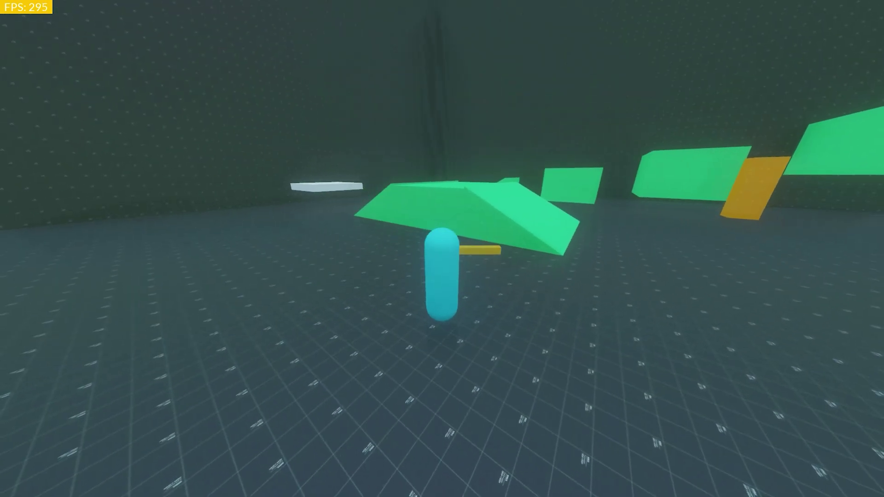
pyautogui.press('Escape')
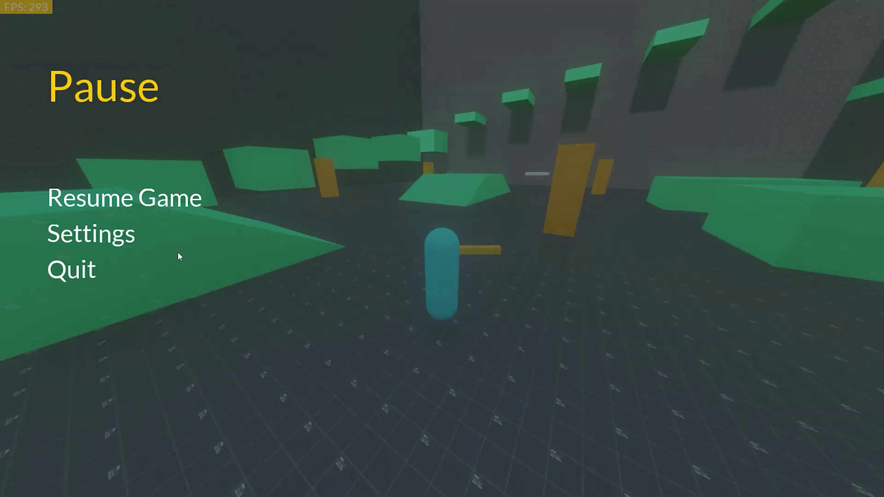
pyautogui.click(87, 272)
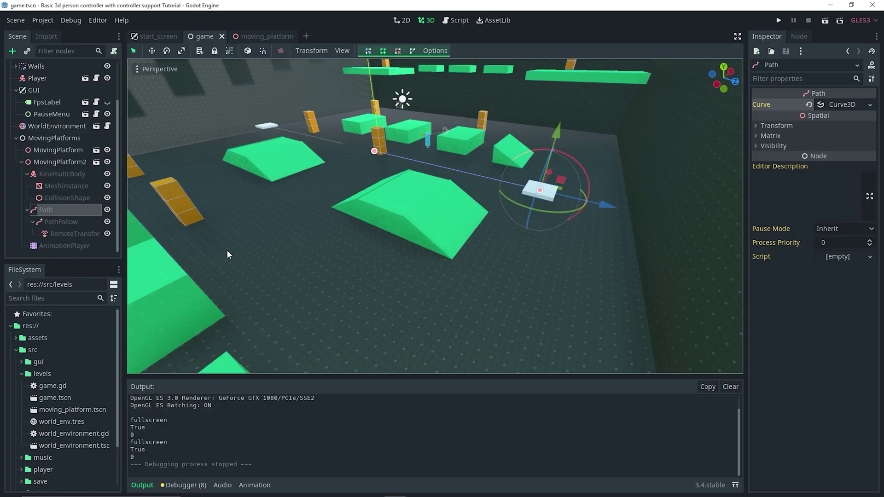
# - Turn off Editable Children on MovingPlatform2, confirm the revert, and switch to the moving_platform scene
pyautogui.click(67, 244)
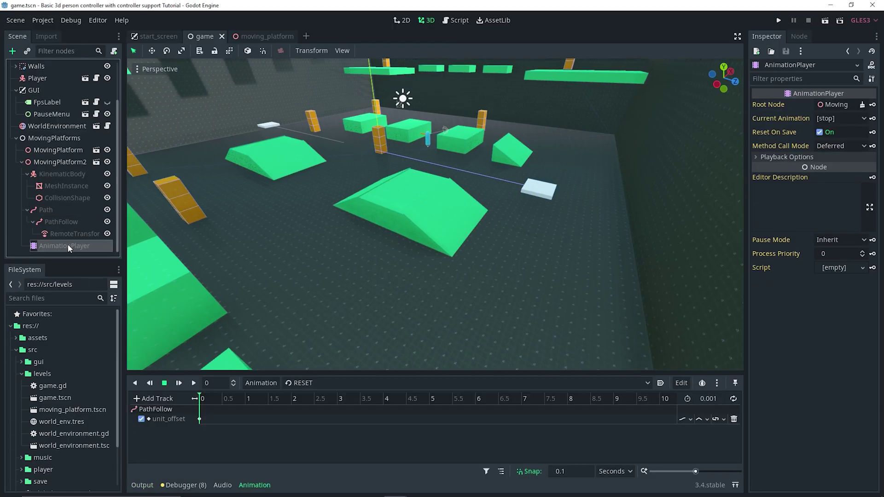
pyautogui.rightClick(60, 161)
pyautogui.click(95, 414)
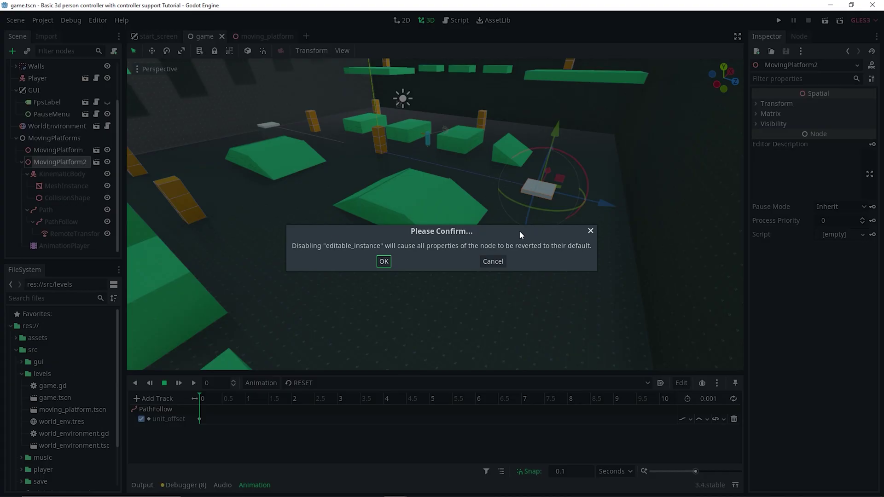
pyautogui.click(384, 262)
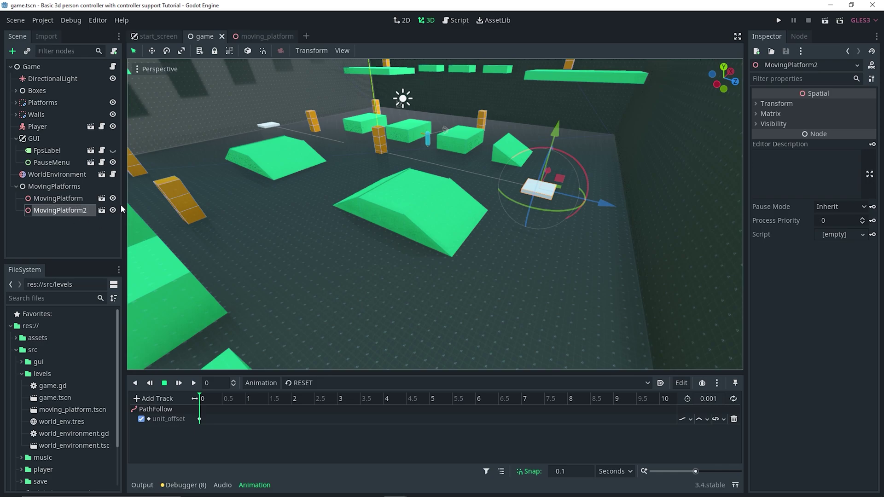
pyautogui.click(264, 37)
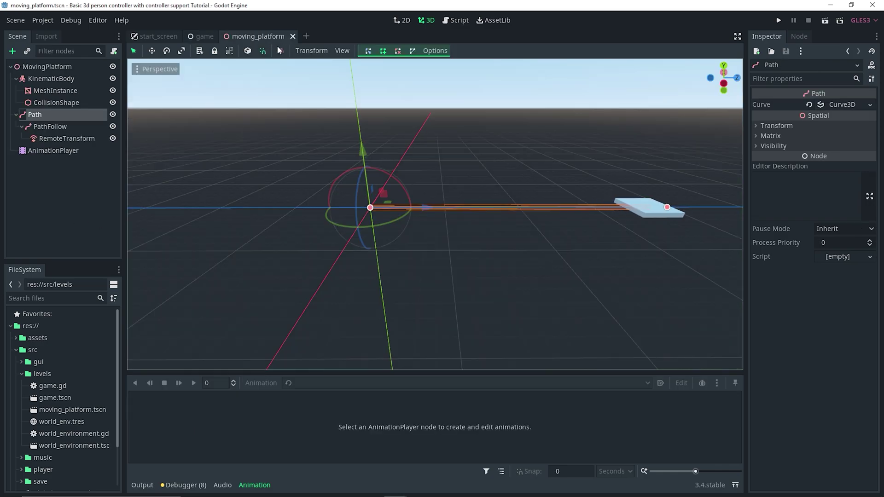
# - Set the moving_platform AnimationPlayer's process mode to Physics, then switch to the Script workspace
pyautogui.click(54, 151)
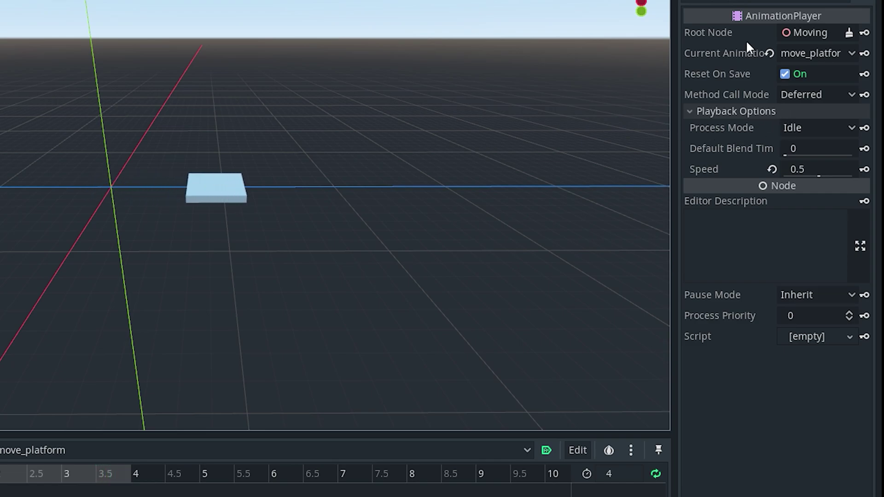
pyautogui.click(804, 127)
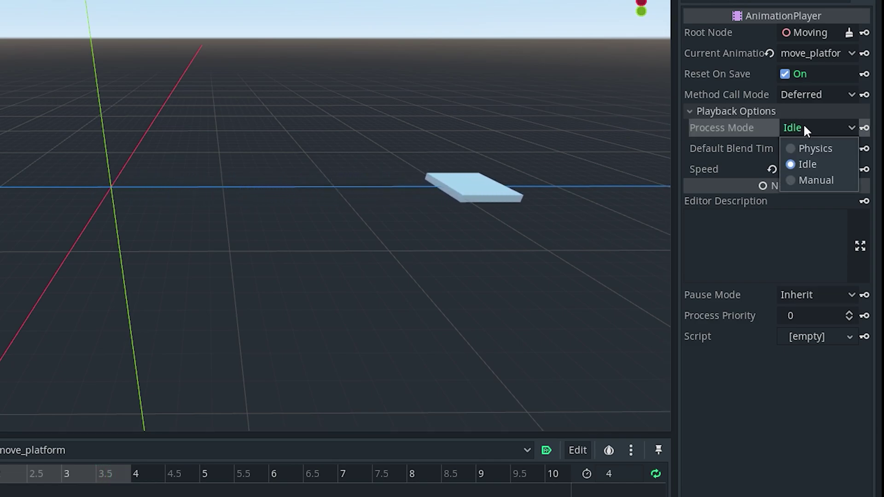
pyautogui.click(788, 149)
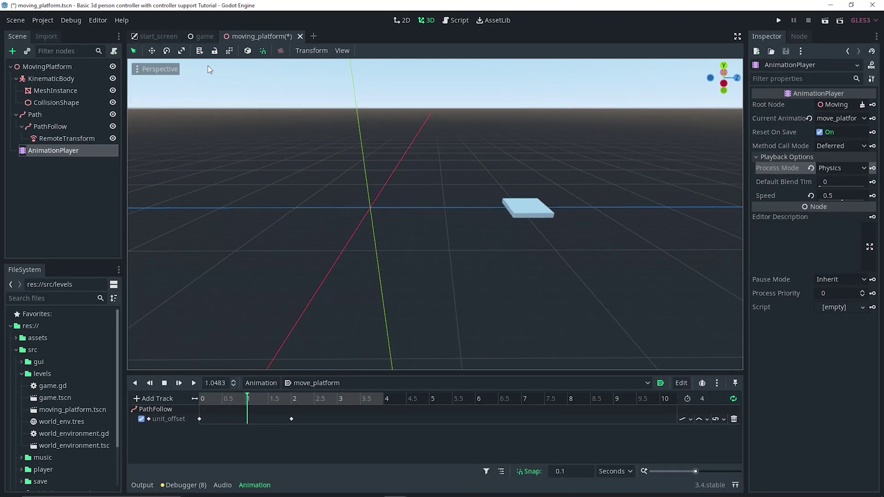
pyautogui.click(458, 20)
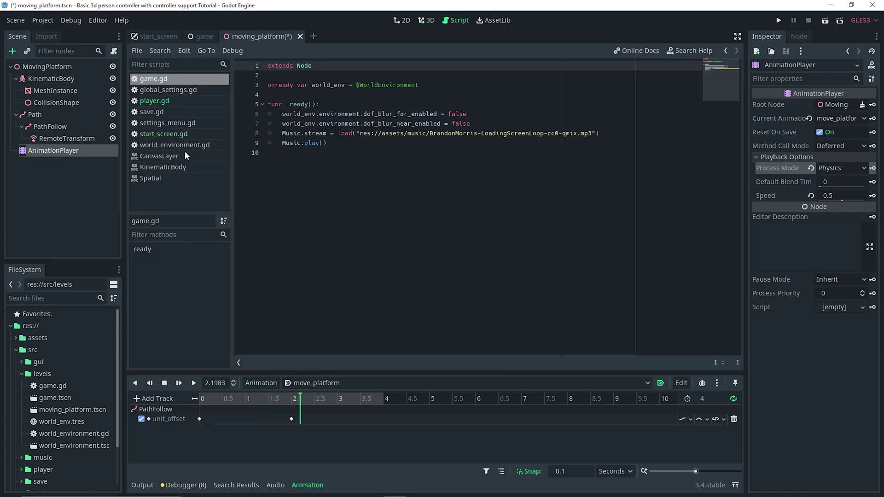
# - In player.gd, highlight the move_and_slide_with_snap call on line 43, then run the project
pyautogui.click(156, 101)
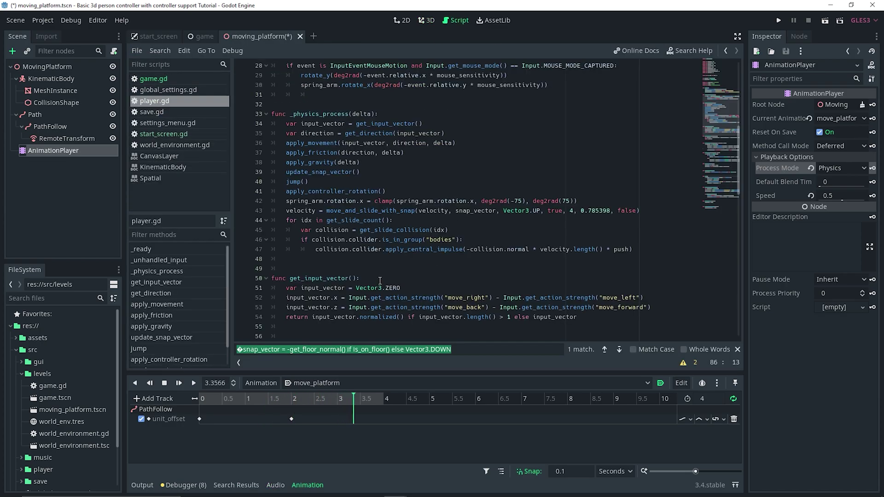
pyautogui.moveTo(353, 210); pyautogui.dragTo(413, 210)
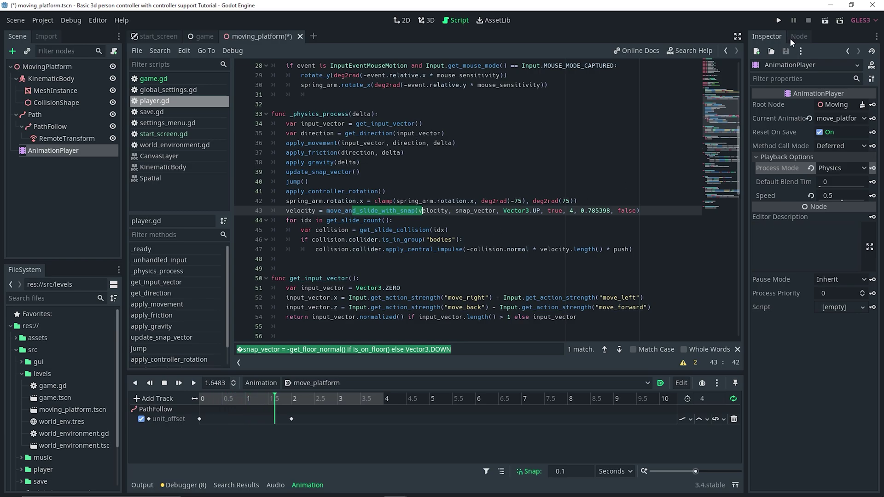
pyautogui.click(778, 21)
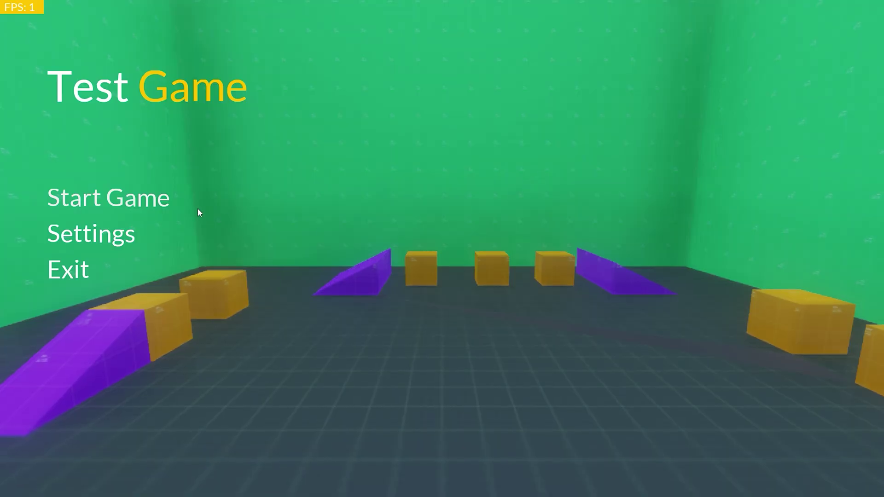
# - Start the game and jump the player onto the moving white platform
pyautogui.click(197, 208)
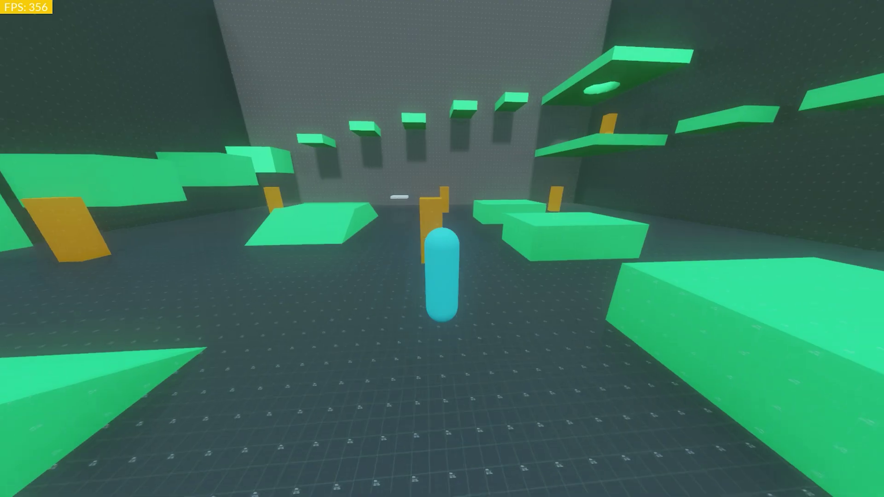
pyautogui.press('w')
pyautogui.press('space')
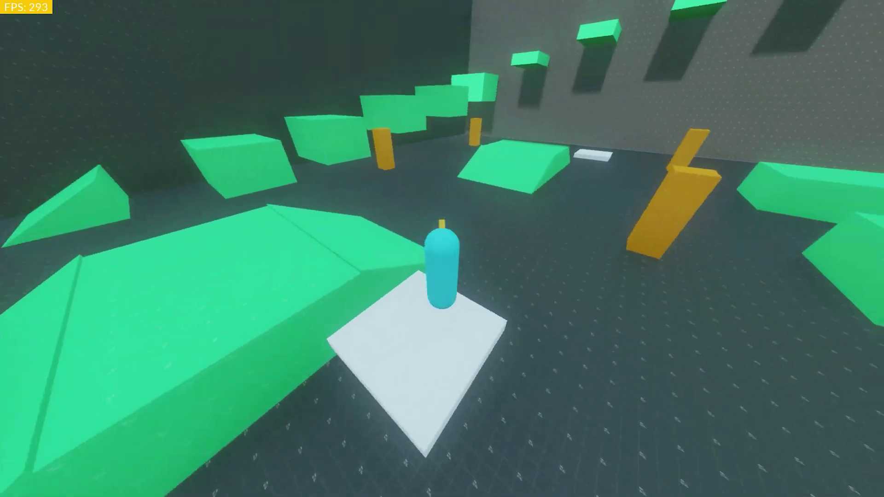
pyautogui.press('w')
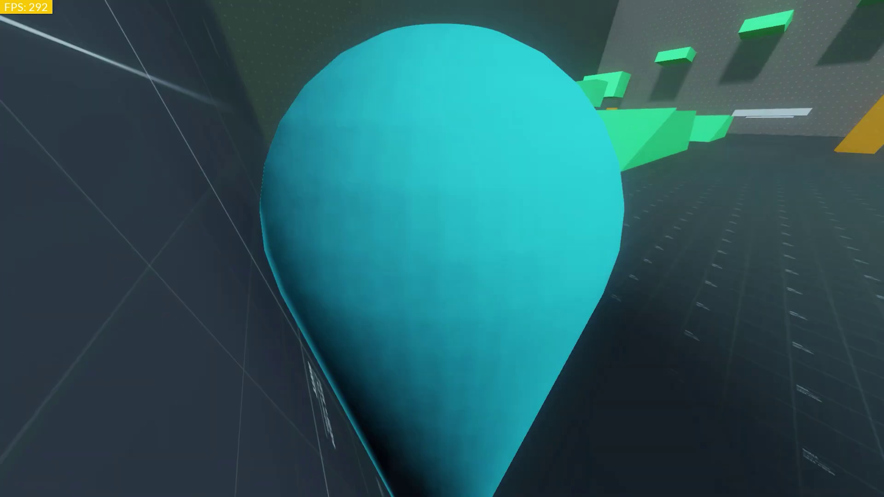
pyautogui.press('w')
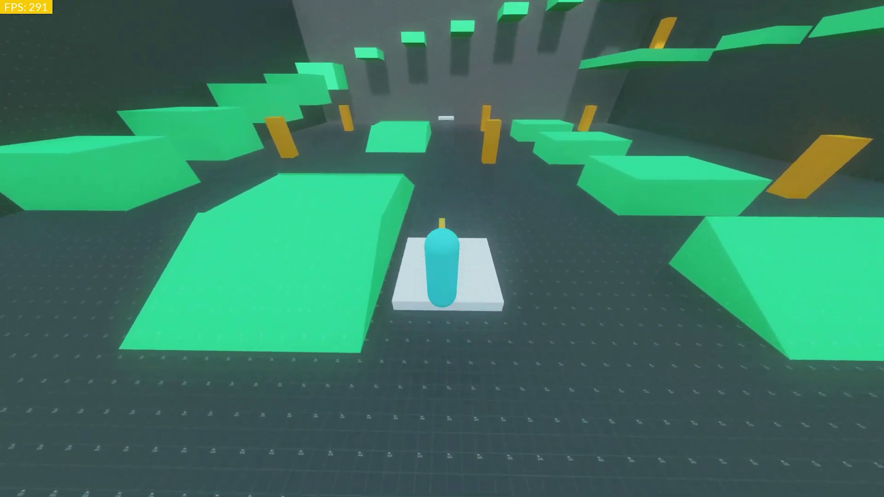
# - Ride the moving platform while orbiting the camera around the player
pyautogui.press('d')
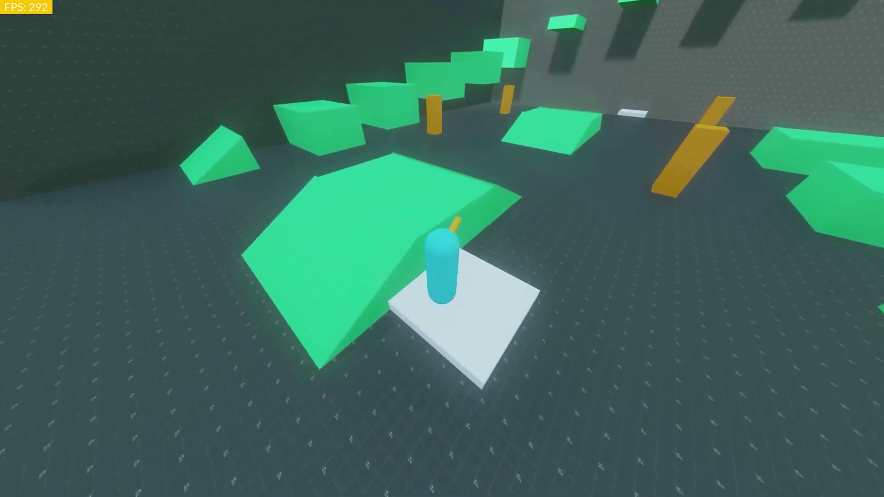
pyautogui.press('a')
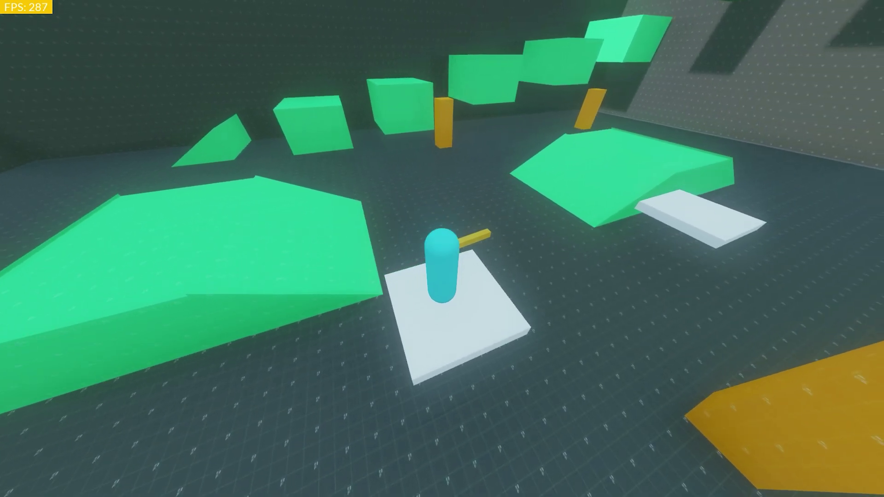
pyautogui.press('a')
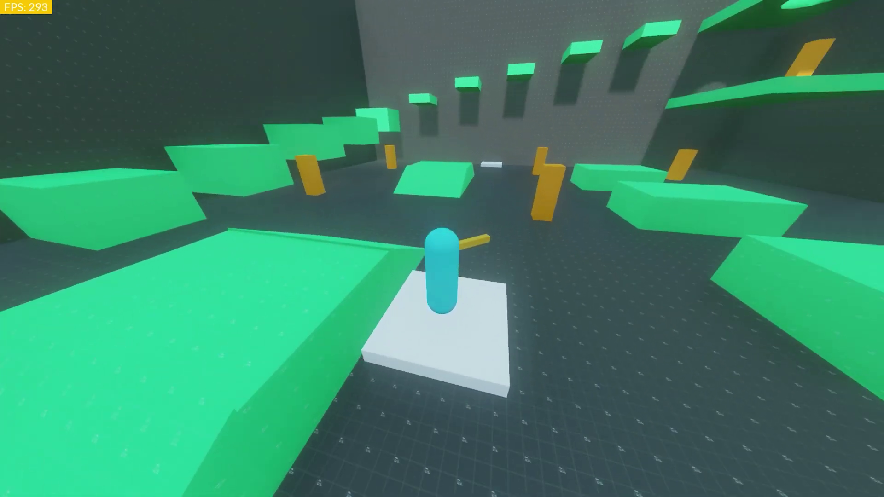
pyautogui.press('a')
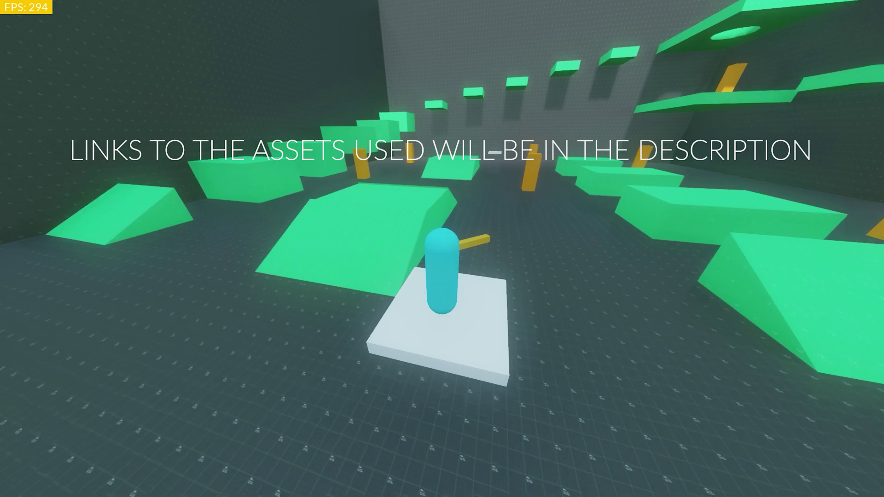